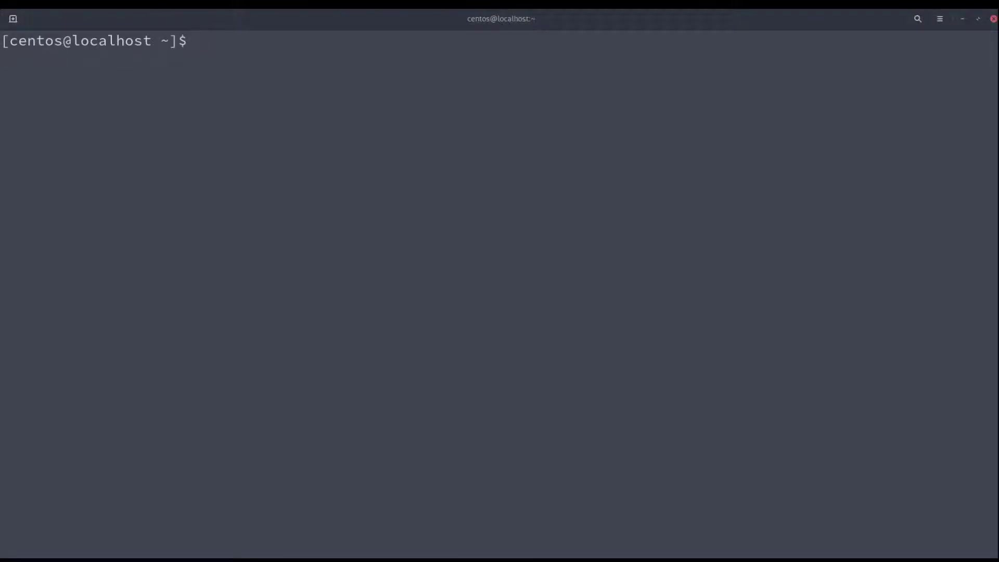
{"action": "type", "text": "kubectl "}
{"action": "type", "text": "get pods"}
Step: List the pods in the kubevirt namespace to confirm KubeVirt is running
{"action": "key", "text": "Return"}
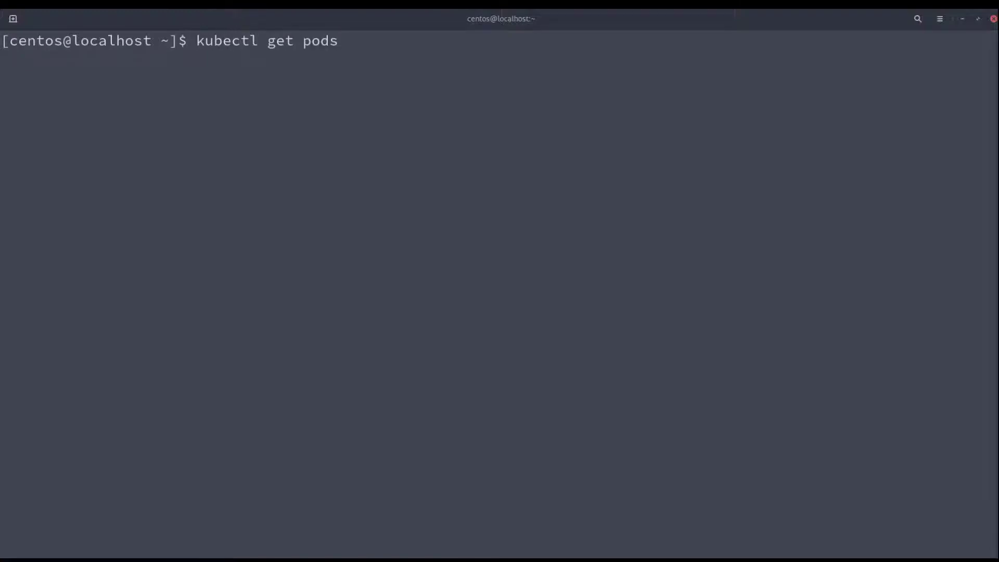
{"action": "key", "text": "ctrl+l"}
{"action": "key", "text": "Up"}
{"action": "type", "text": "-"}
{"action": "type", "text": "n kubevirt"}
{"action": "key", "text": "Return"}
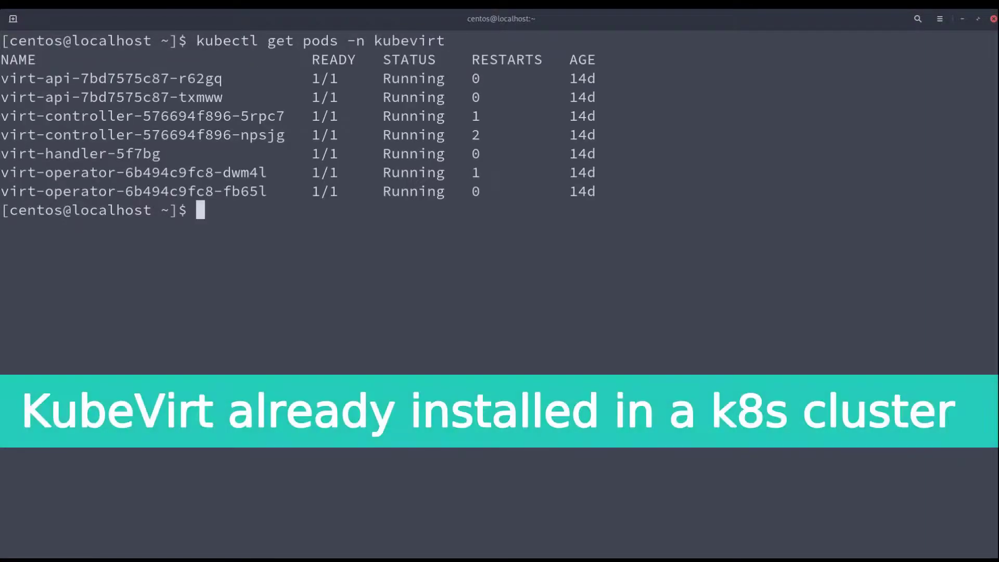
Step: Download the vm-dv.yaml example VirtualMachine manifest with wget and clear the screen
{"action": "key", "text": "ctrl+l"}
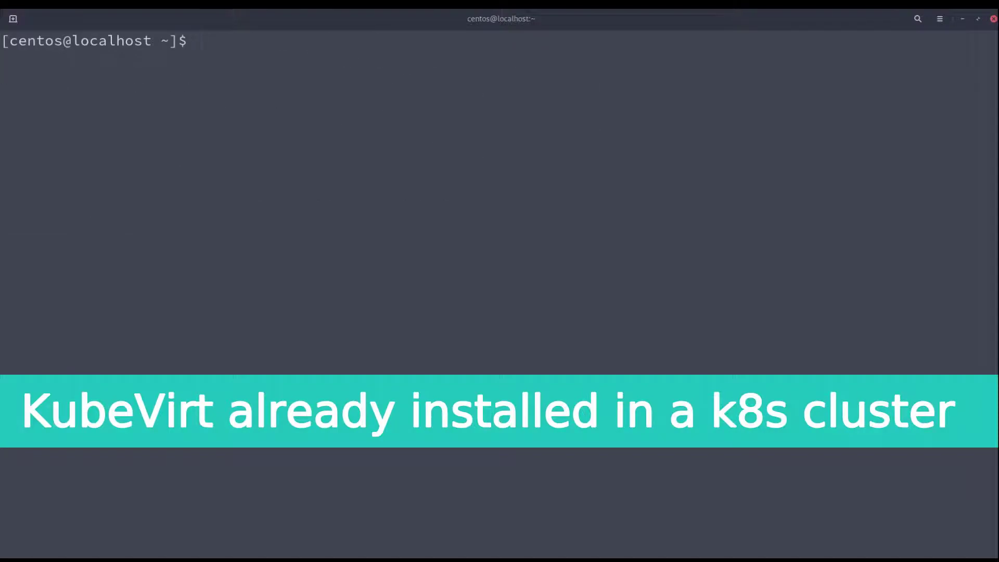
{"action": "type", "text": "wget https://raw.githubusercontent.com/kubevirt/containerized-data-importer/master/manifests/example/vm-dv.yaml"}
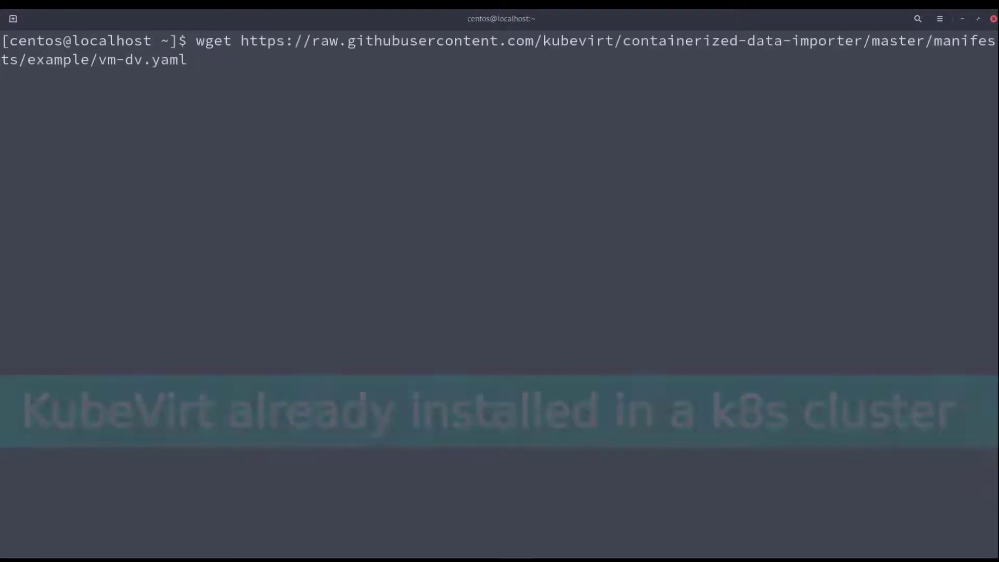
{"action": "key", "text": "Return"}
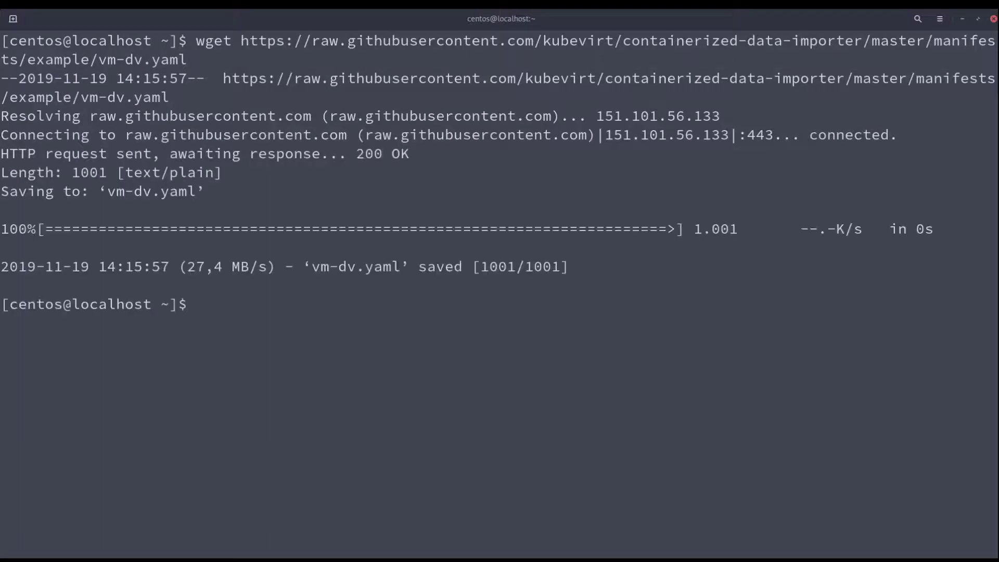
{"action": "key", "text": "ctrl+l"}
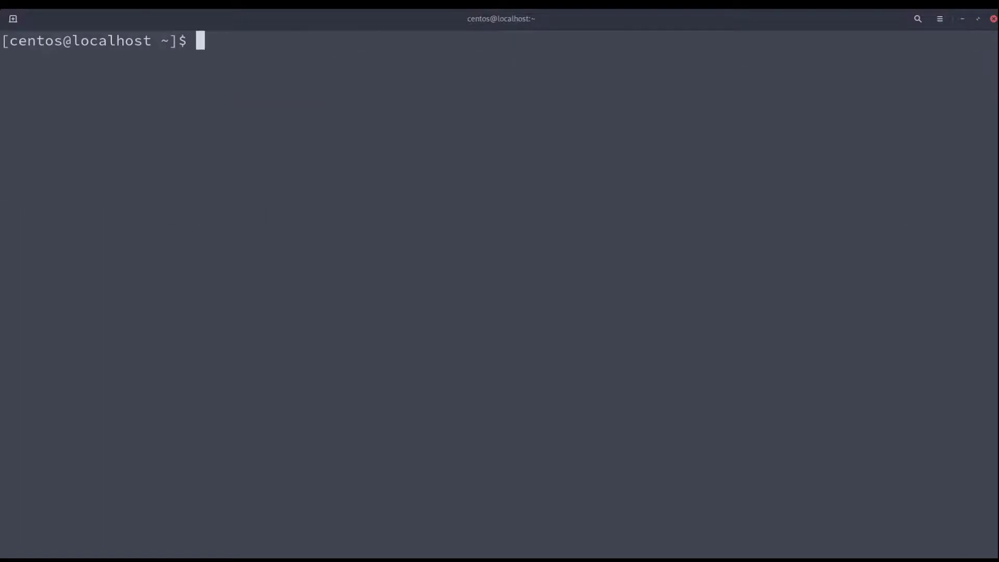
{"action": "type", "text": "vim vm-dv.yaml"}
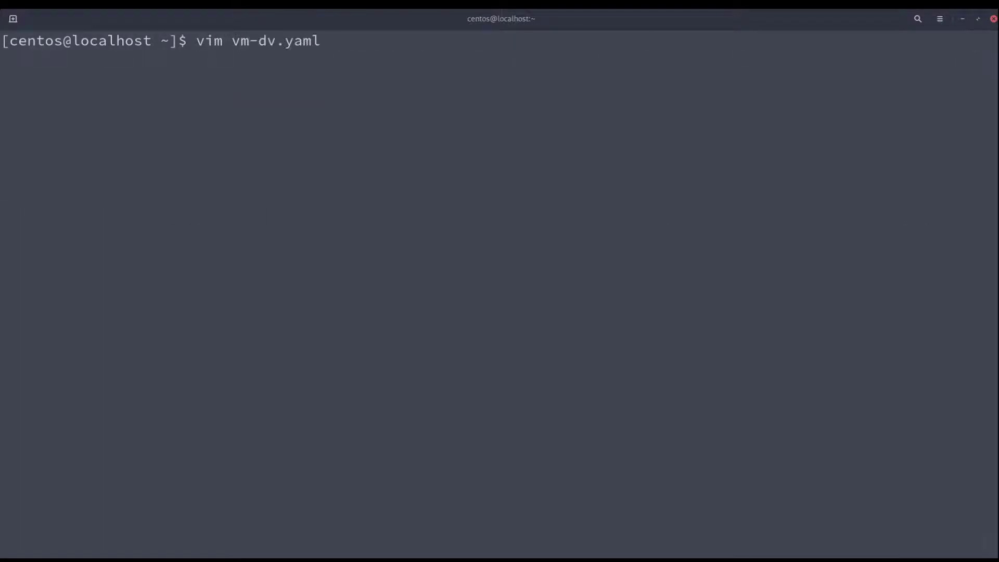
Step: Read vm-dv.yaml in vim from metadata through storage, disk and domain settings to the end and back up
{"action": "key", "text": "Return"}
{"action": "key", "text": "j"}
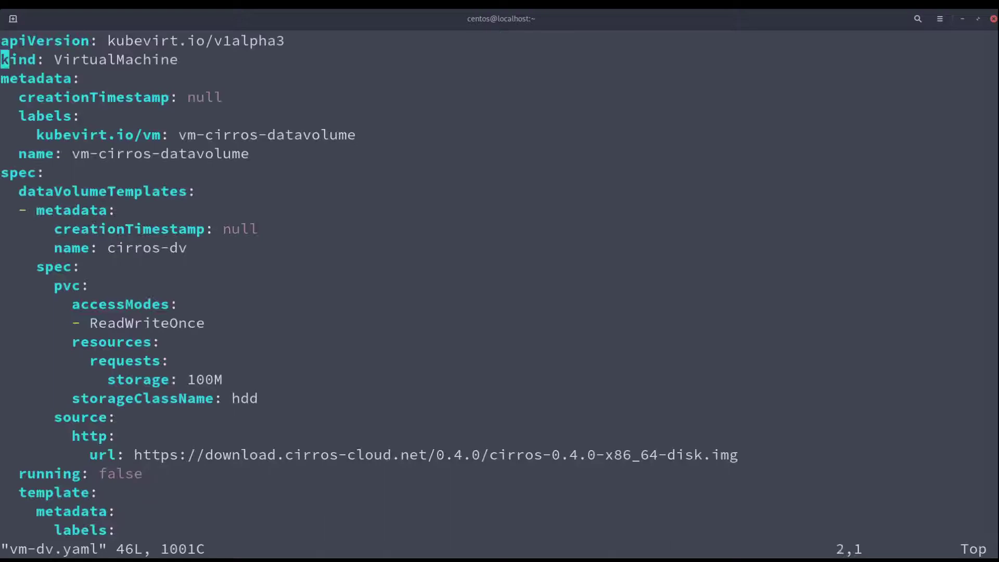
{"action": "key", "text": "j"}
{"action": "key", "text": "j"}
{"action": "key", "text": "j"}
{"action": "key", "text": "j"}
{"action": "key", "text": "j"}
{"action": "key", "text": "j"}
{"action": "key", "text": "j"}
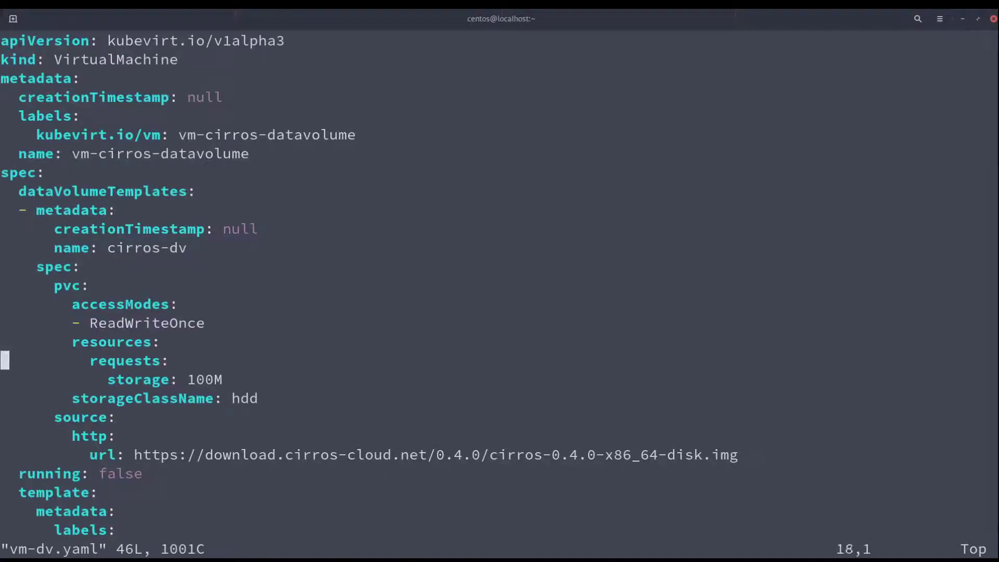
{"action": "key", "text": "j"}
{"action": "key", "text": "j"}
{"action": "key", "text": "j"}
{"action": "key", "text": "j"}
{"action": "key", "text": "j"}
{"action": "key", "text": "j"}
{"action": "key", "text": "j"}
{"action": "key", "text": "j"}
{"action": "key", "text": "j"}
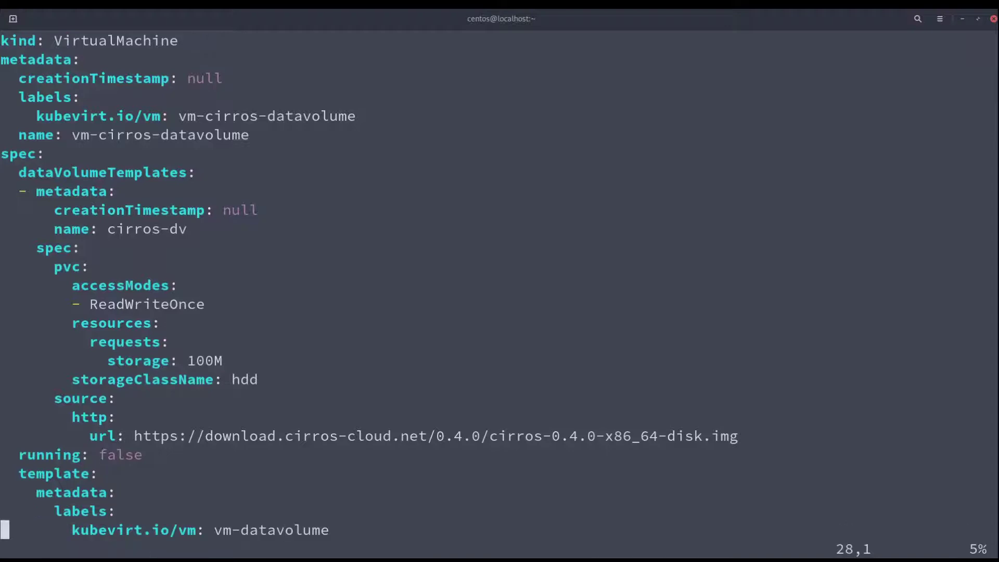
{"action": "key", "text": "j"}
{"action": "key", "text": "j"}
{"action": "key", "text": "j"}
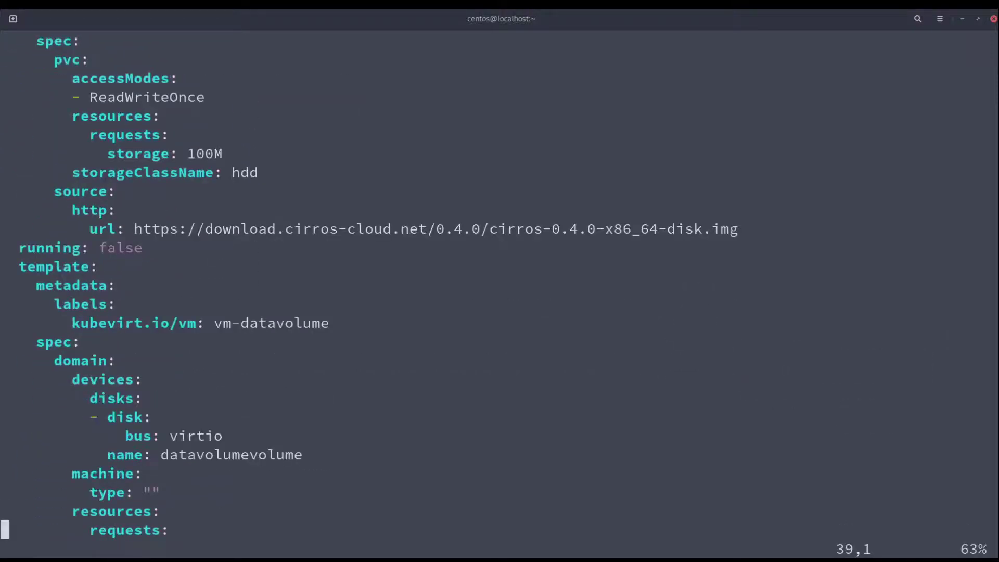
{"action": "key", "text": "j"}
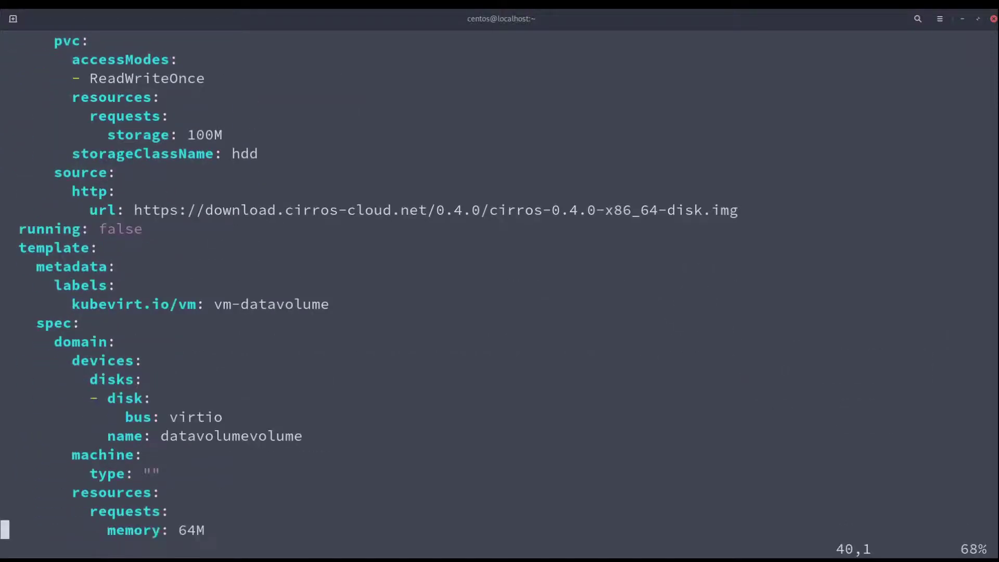
{"action": "key", "text": "j"}
{"action": "key", "text": "j"}
{"action": "key", "text": "j"}
{"action": "key", "text": "j"}
{"action": "key", "text": "j"}
{"action": "key", "text": "j"}
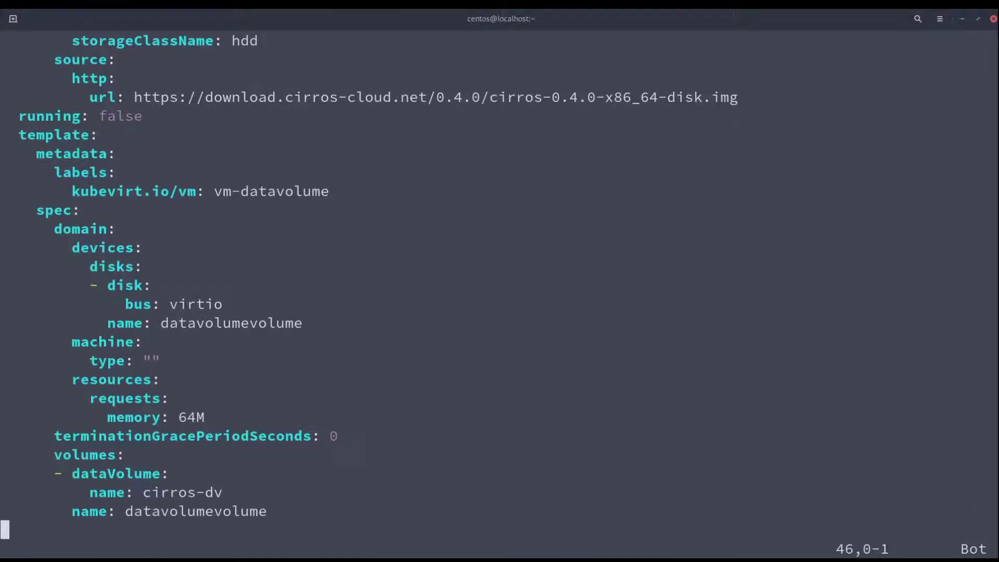
{"action": "key", "text": "k"}
{"action": "key", "text": "k"}
{"action": "key", "text": "k"}
{"action": "key", "text": "k"}
{"action": "key", "text": "k"}
{"action": "key", "text": "k"}
{"action": "key", "text": "k"}
{"action": "key", "text": "k"}
{"action": "key", "text": "k"}
{"action": "key", "text": "k"}
{"action": "key", "text": "k"}
{"action": "key", "text": "k"}
{"action": "key", "text": "k"}
{"action": "key", "text": "k"}
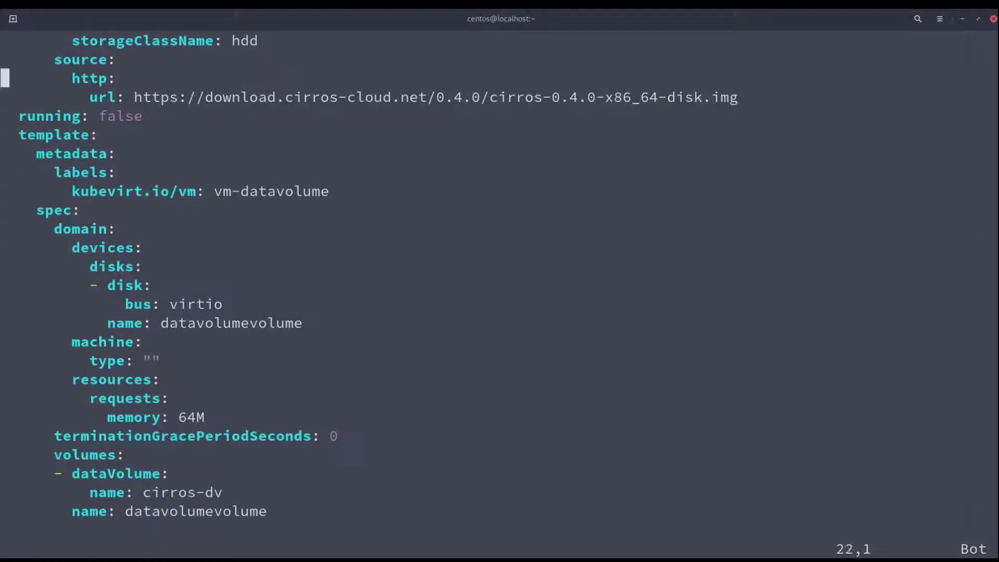
{"action": "key", "text": "k"}
{"action": "key", "text": "k"}
Step: Replace storageClassName hdd with hostpath in vm-dv.yaml, then save and quit with :wq
{"action": "key", "text": "shift+4"}
{"action": "key", "text": "a"}
{"action": "key", "text": "BackSpace"}
{"action": "key", "text": "BackSpace"}
{"action": "key", "text": "BackSpace"}
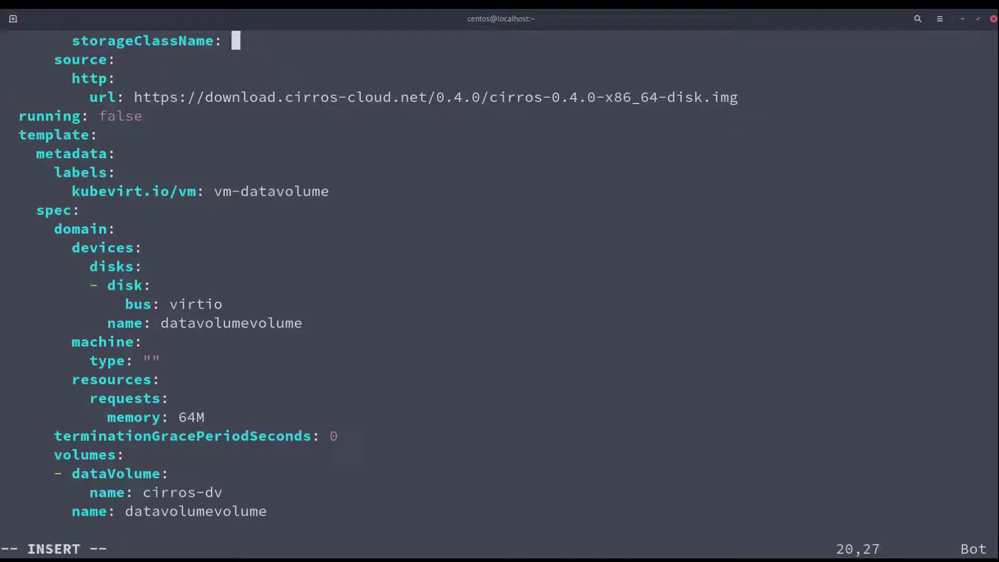
{"action": "type", "text": "hostpath"}
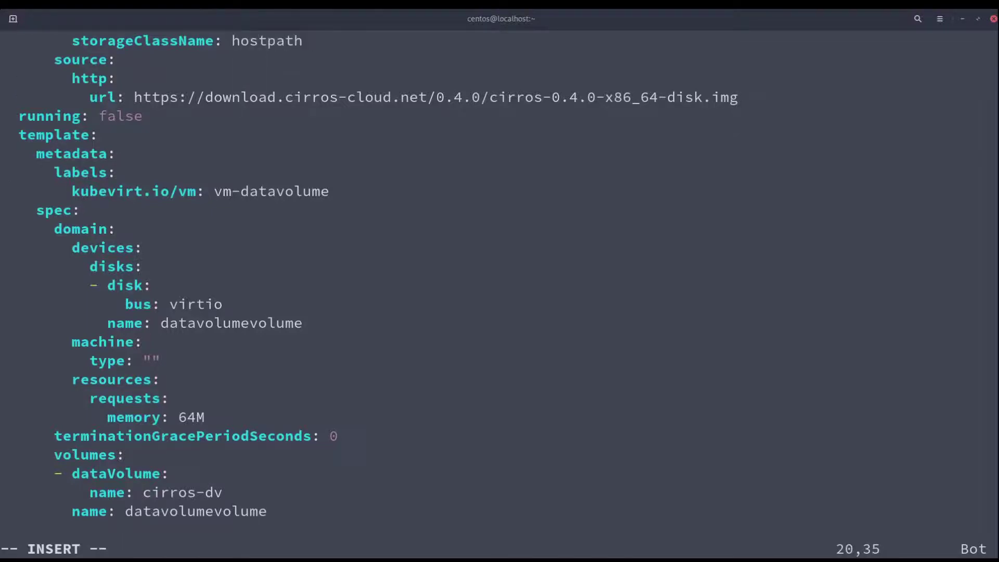
{"action": "key", "text": "Up"}
{"action": "key", "text": "Up"}
{"action": "key", "text": "Up"}
{"action": "key", "text": "Up"}
{"action": "key", "text": "Up"}
{"action": "key", "text": "Up"}
{"action": "key", "text": "Up"}
{"action": "key", "text": "Up"}
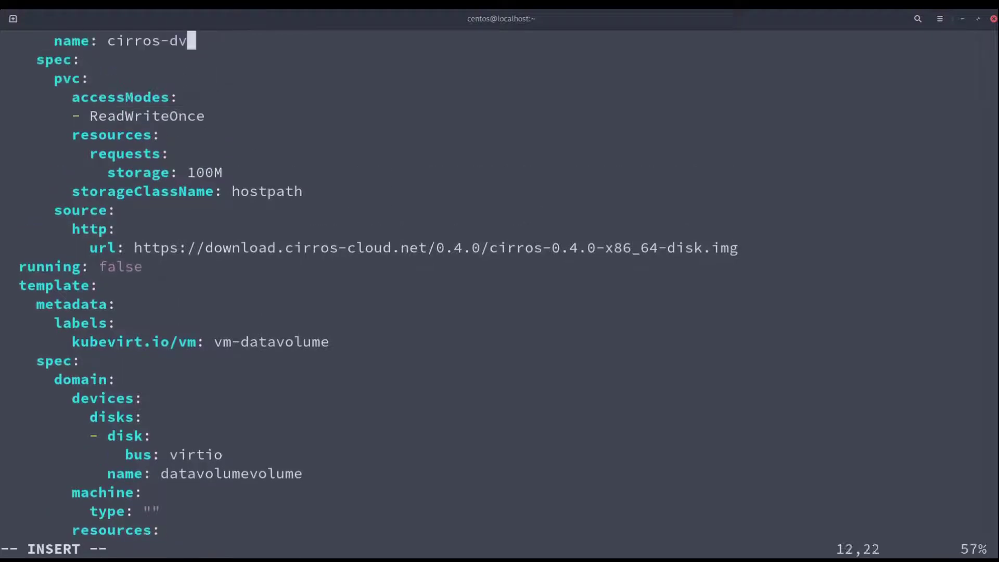
{"action": "key", "text": "Up"}
{"action": "key", "text": "Up"}
{"action": "key", "text": "Up"}
{"action": "key", "text": "Up"}
{"action": "key", "text": "Up"}
{"action": "key", "text": "Up"}
{"action": "key", "text": "Up"}
{"action": "key", "text": "Up"}
{"action": "key", "text": "Up"}
{"action": "key", "text": "Up"}
{"action": "key", "text": "Up"}
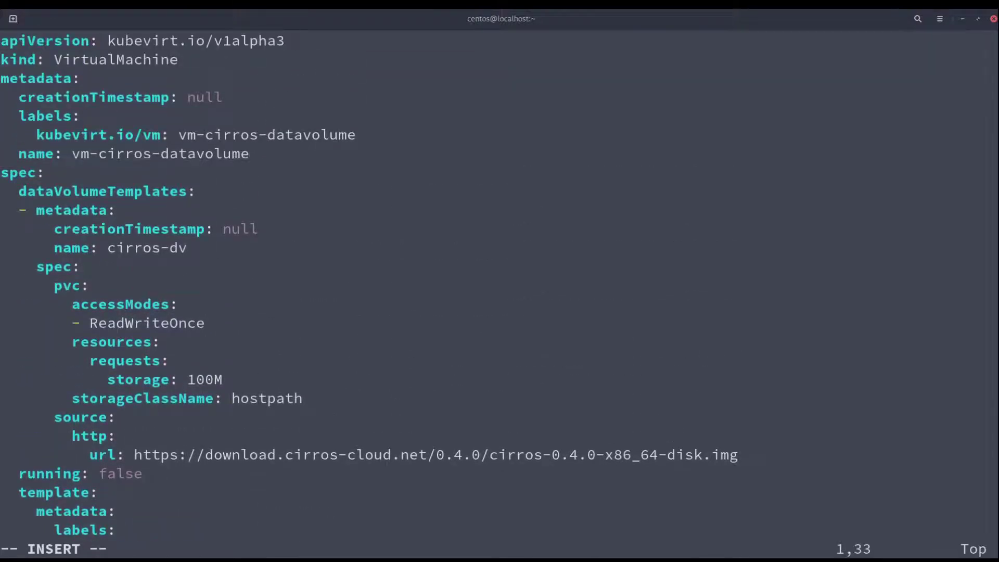
{"action": "key", "text": "Escape"}
{"action": "type", "text": ":wq"}
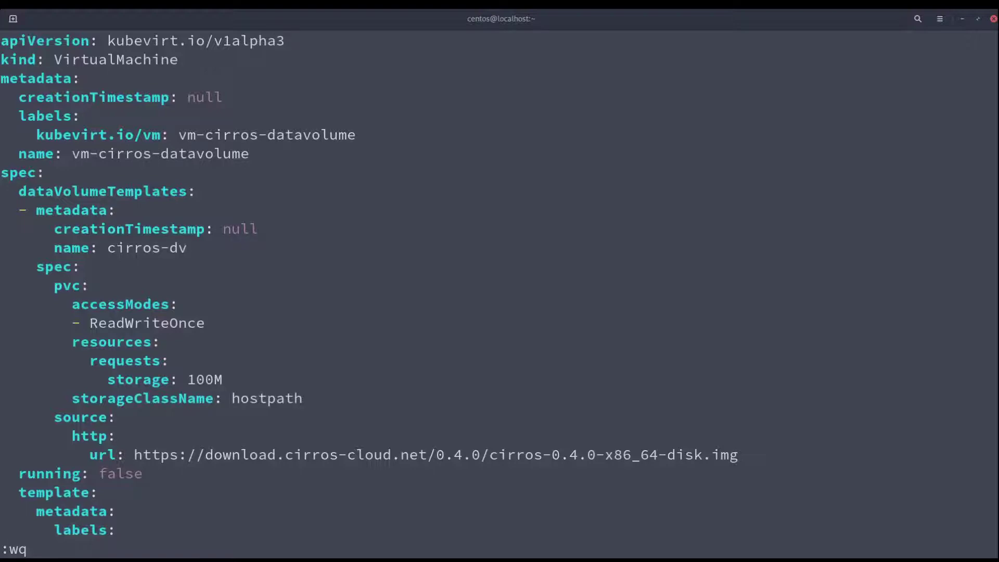
{"action": "key", "text": "Return"}
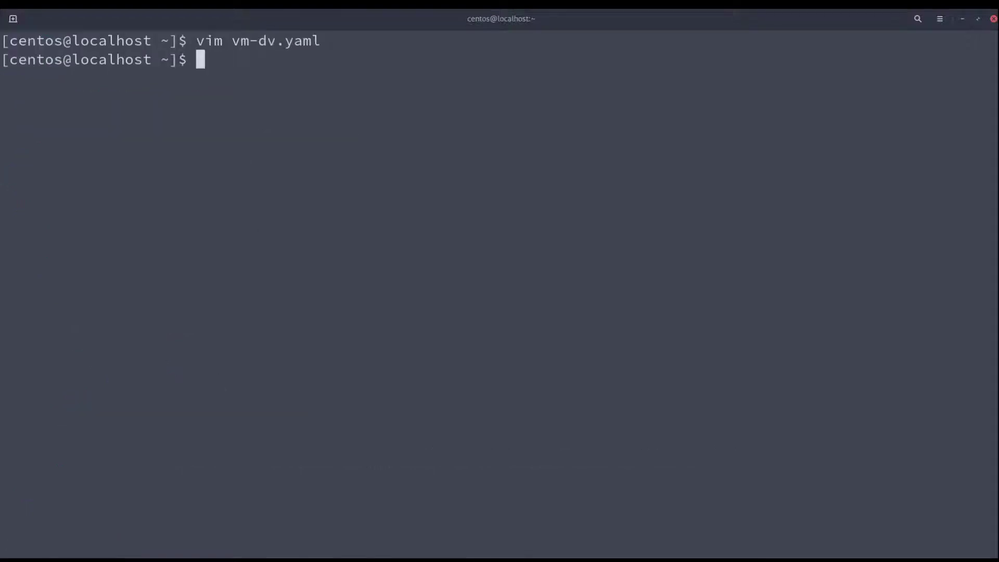
Step: Create the Cirros VM with kubectl create -f vm-dv.yaml and clear the screen
{"action": "key", "text": "ctrl+l"}
{"action": "type", "text": "kubect"}
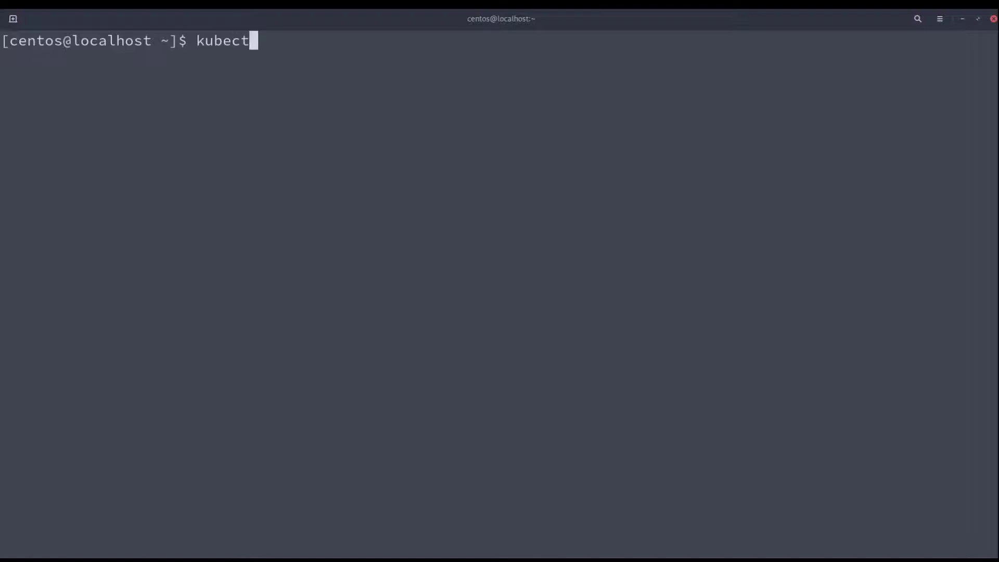
{"action": "type", "text": "l cre"}
{"action": "type", "text": "ate -f vm-dv.yaml"}
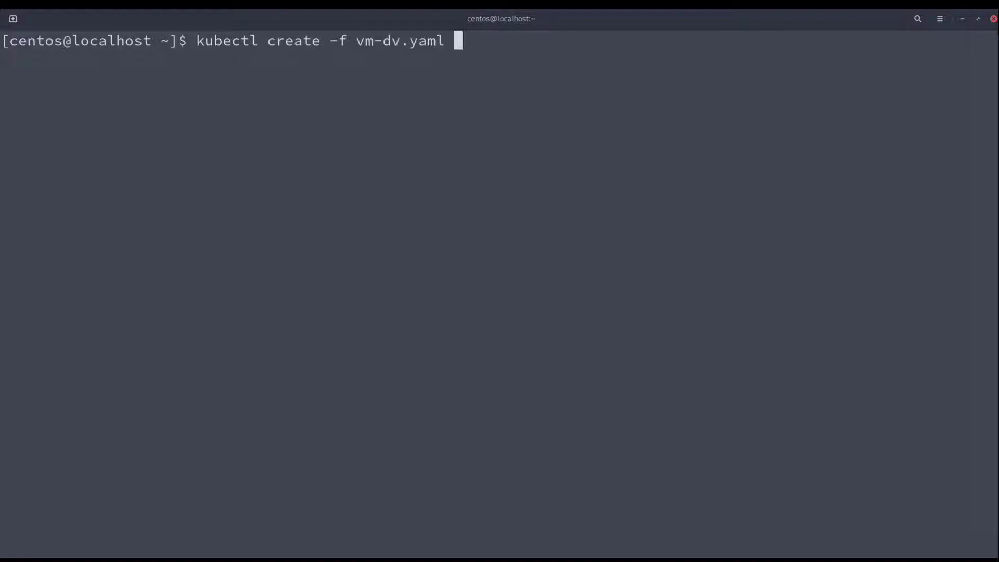
{"action": "key", "text": "Return"}
{"action": "key", "text": "ctrl+l"}
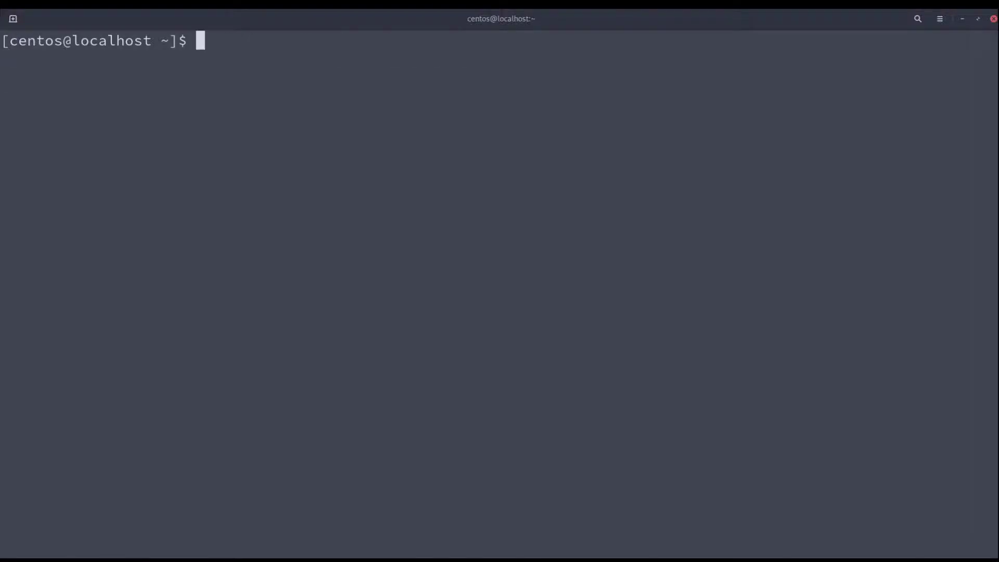
Step: Recall the kubectl logs command via history search and follow the importer until Import complete
{"action": "key", "text": "ctrl+r"}
{"action": "type", "text": "log"}
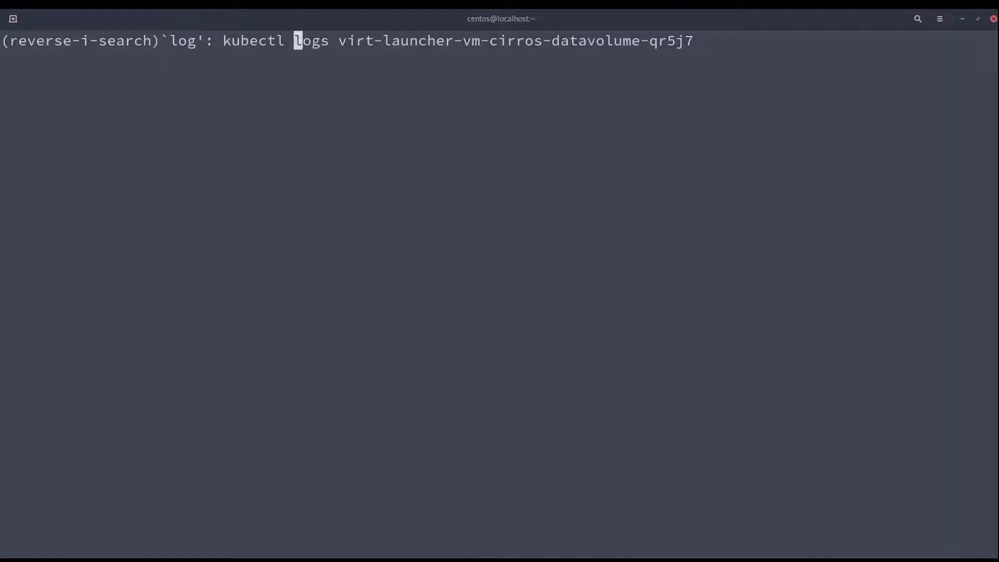
{"action": "type", "text": "s $"}
{"action": "key", "text": "Return"}
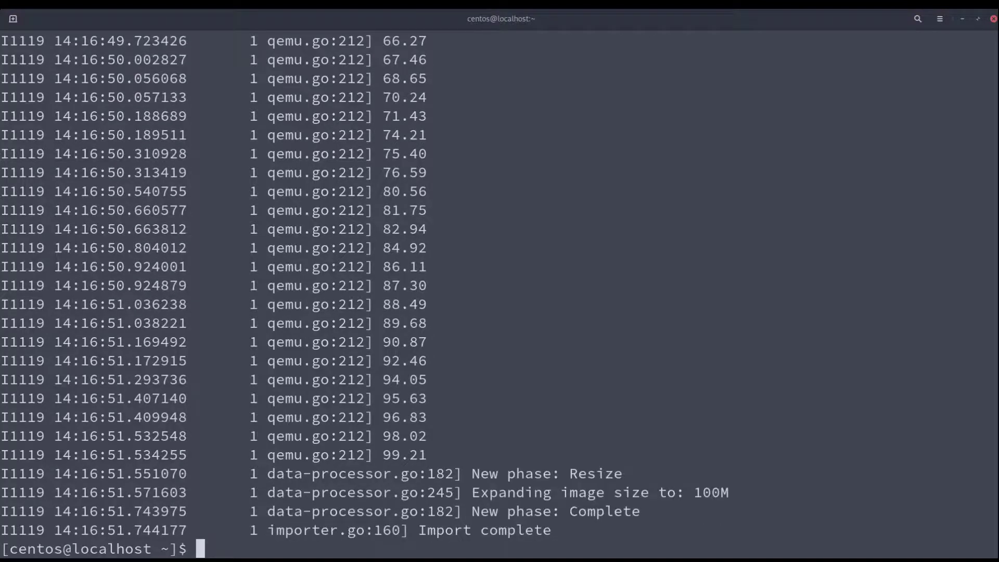
{"action": "key", "text": "ctrl+l"}
{"action": "type", "text": "ku"}
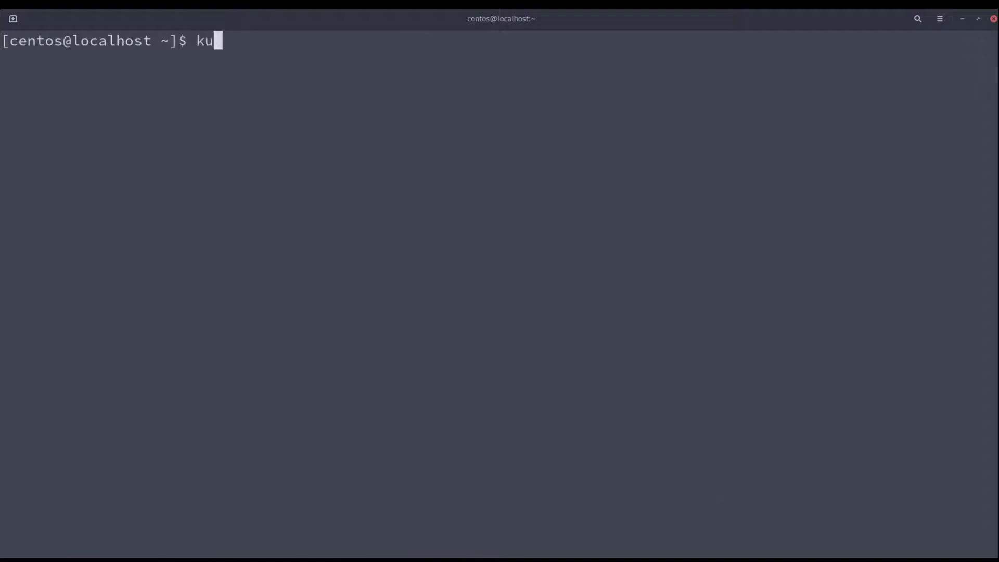
{"action": "type", "text": "bectl get vm"}
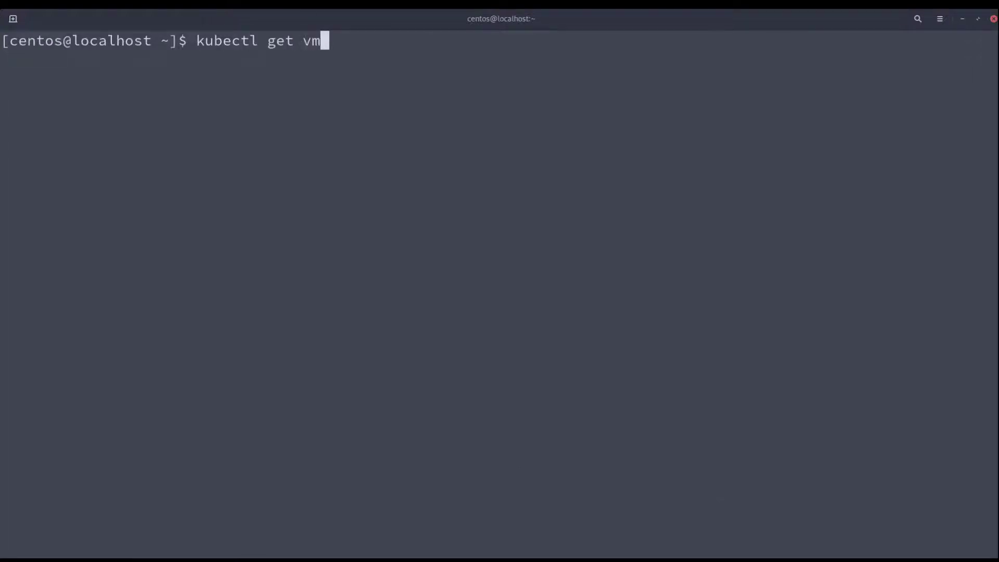
Step: List VMs showing vm-cirros-datavolume not running, then list VMIs finding no instances
{"action": "key", "text": "Return"}
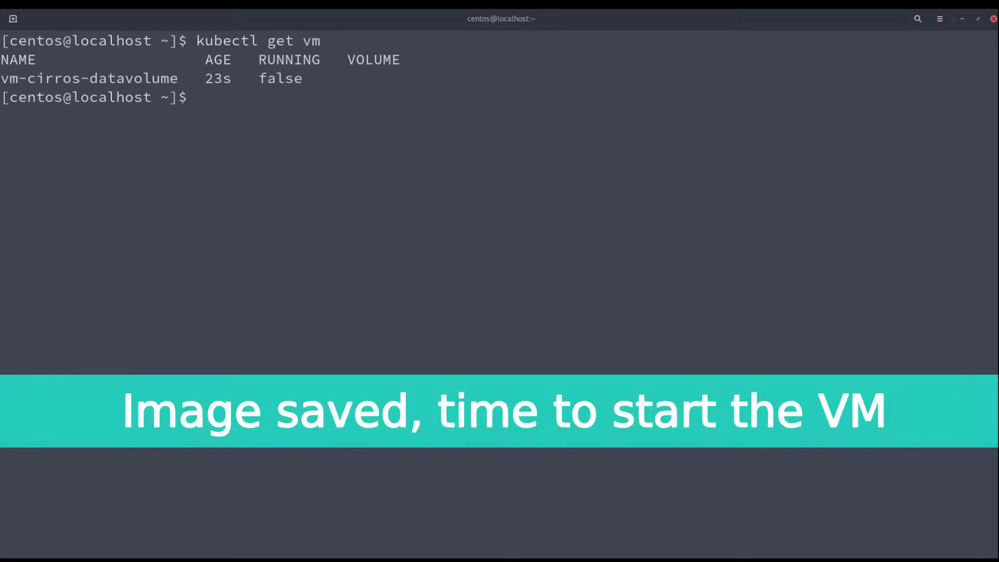
{"action": "key", "text": "ctrl+l"}
{"action": "type", "text": "ku"}
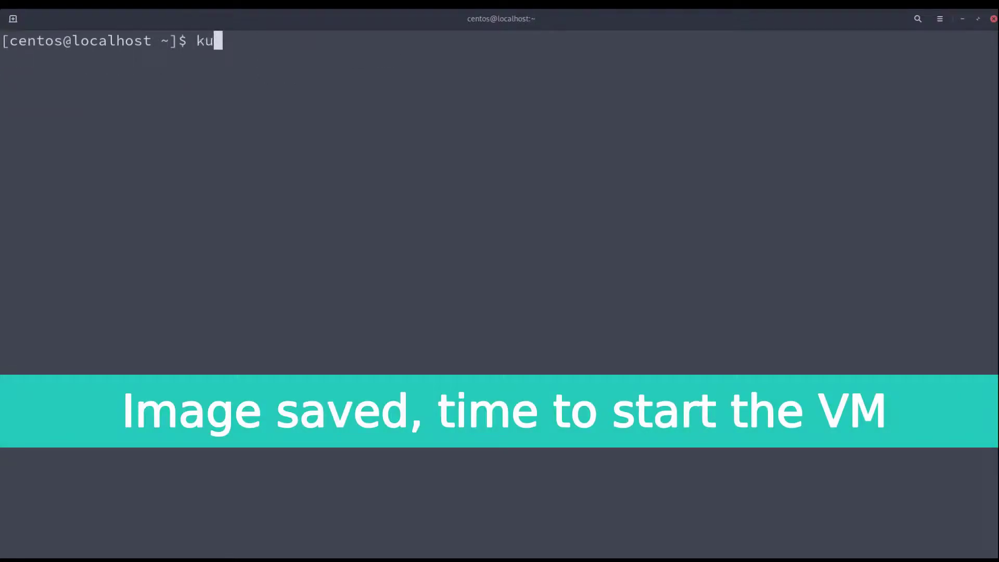
{"action": "type", "text": "bectl ge"}
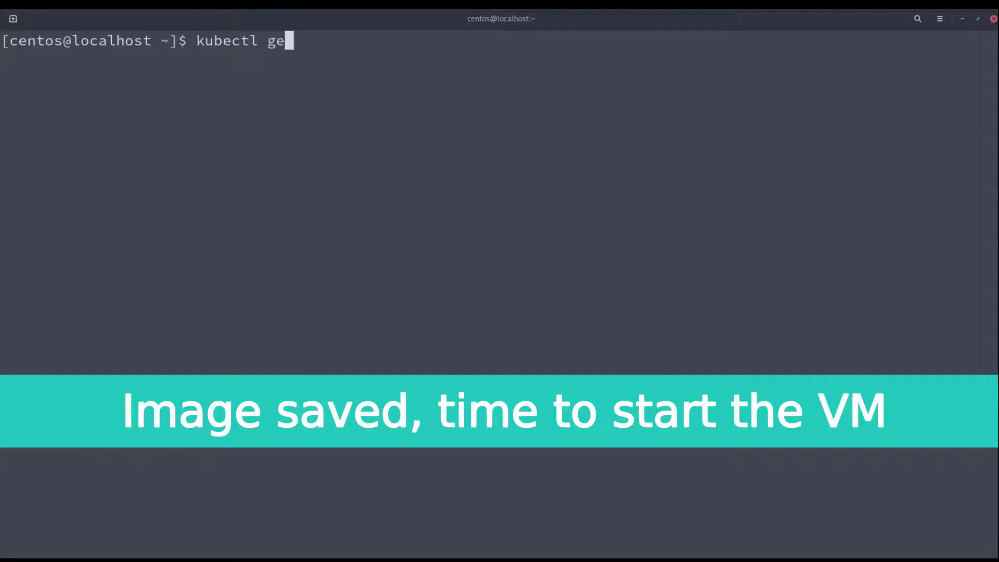
{"action": "type", "text": "t vmi"}
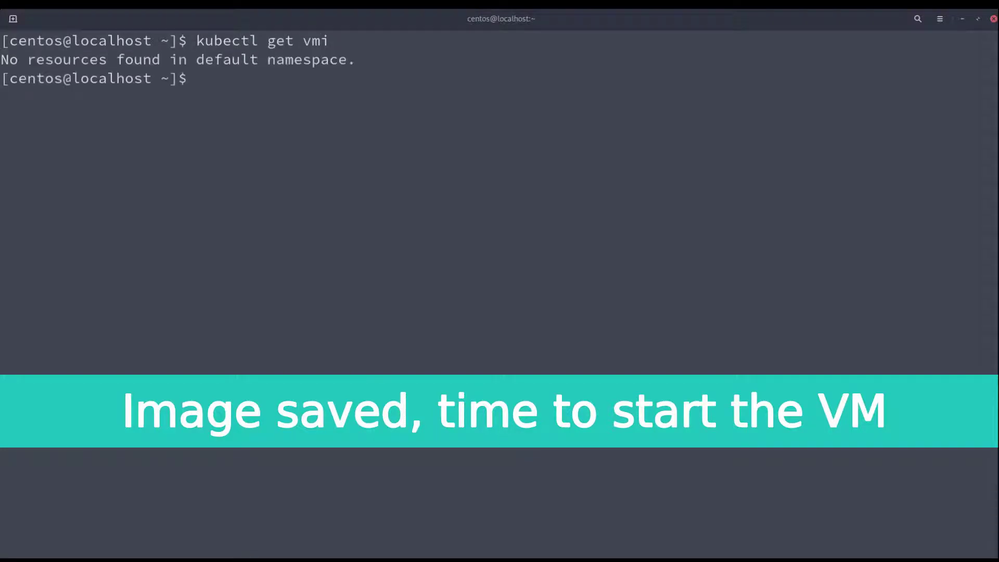
{"action": "key", "text": "ctrl+l"}
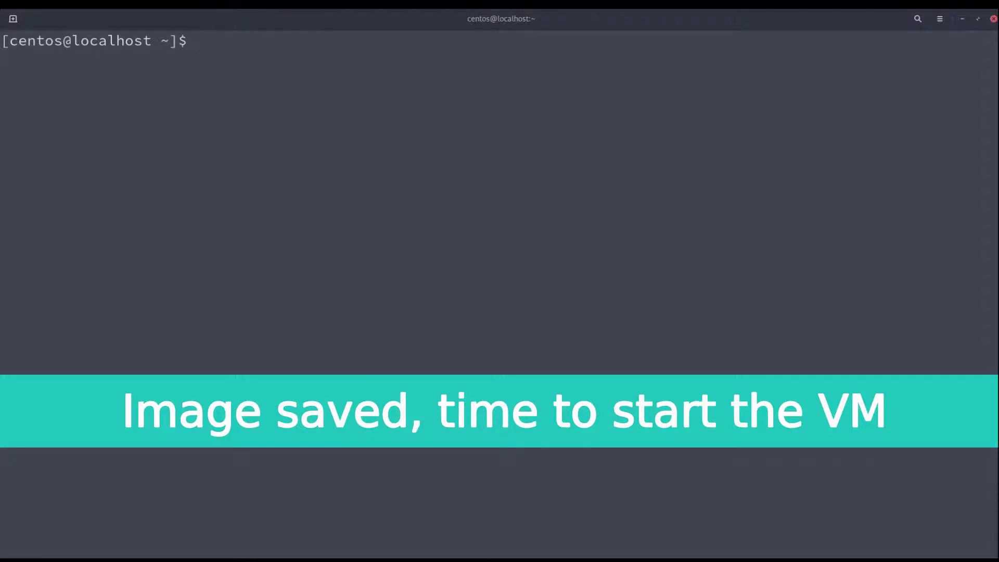
{"action": "type", "text": "virtctl"}
{"action": "type", "text": " start "}
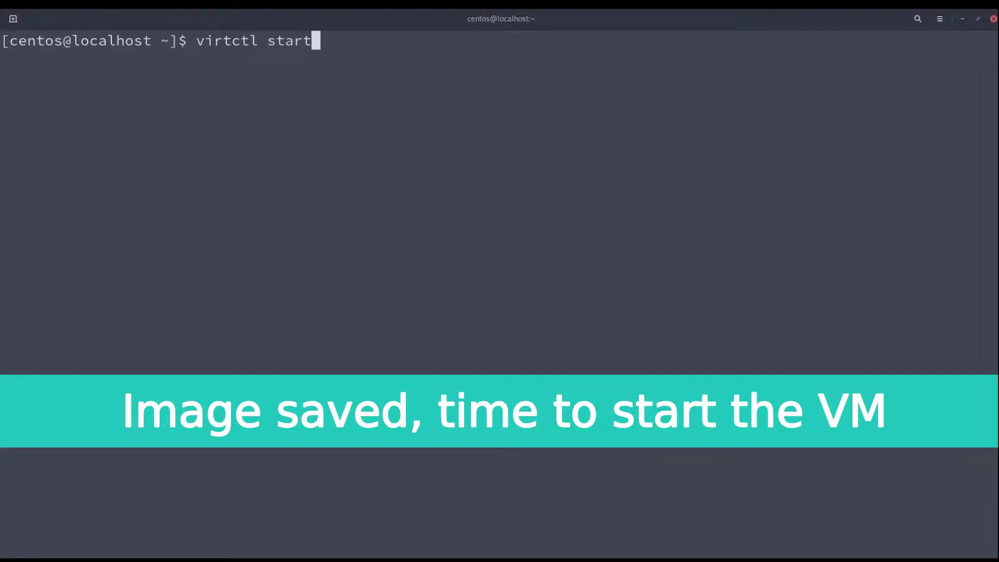
{"action": "type", "text": "vm"}
{"action": "type", "text": "-cirros-da"}
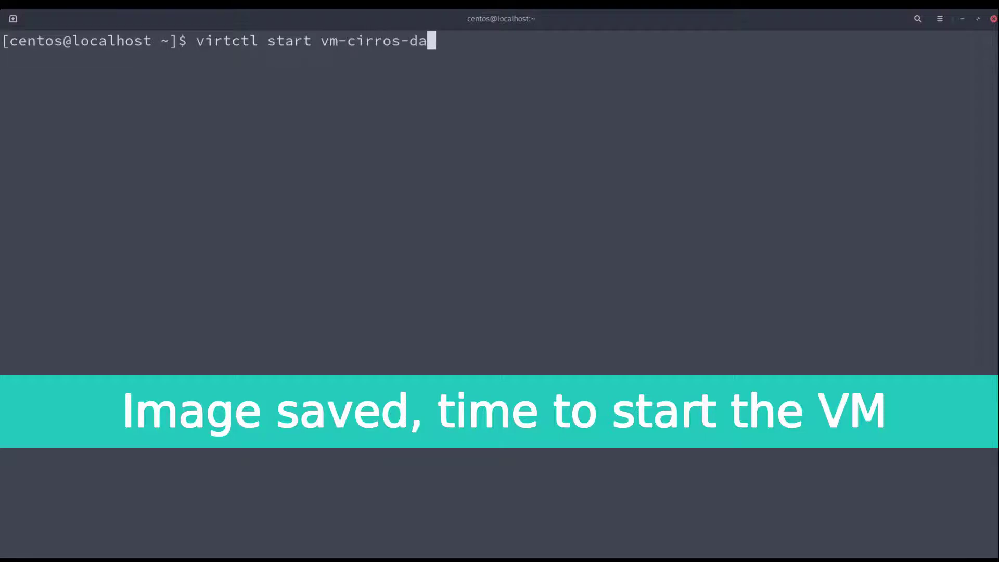
{"action": "type", "text": "tavolume"}
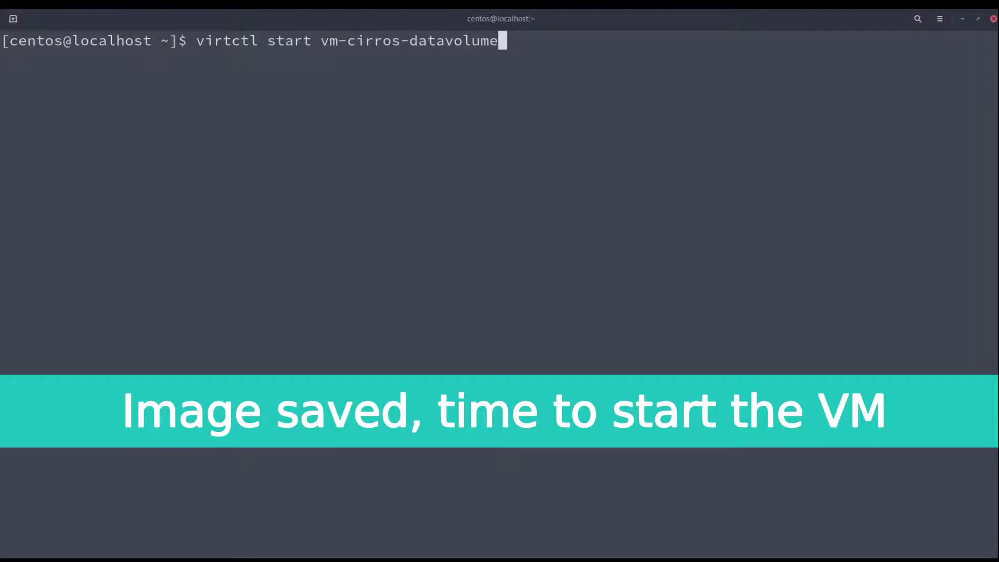
Step: Start vm-cirros-datavolume with virtctl start so it is scheduled to start
{"action": "key", "text": "Return"}
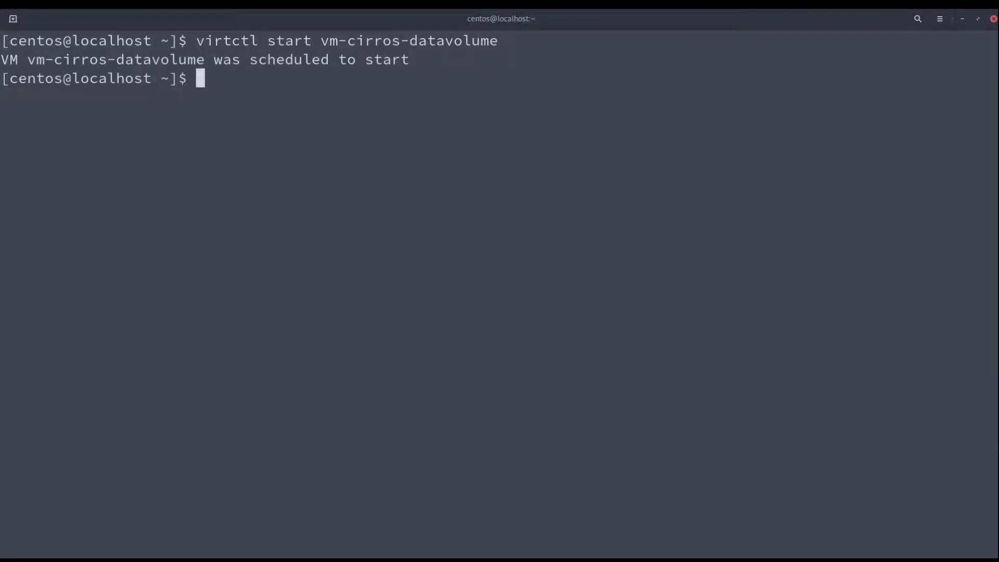
Step: List VM instances with kubectl get vmi until vm-cirros-datavolume shows Running
{"action": "key", "text": "ctrl+l"}
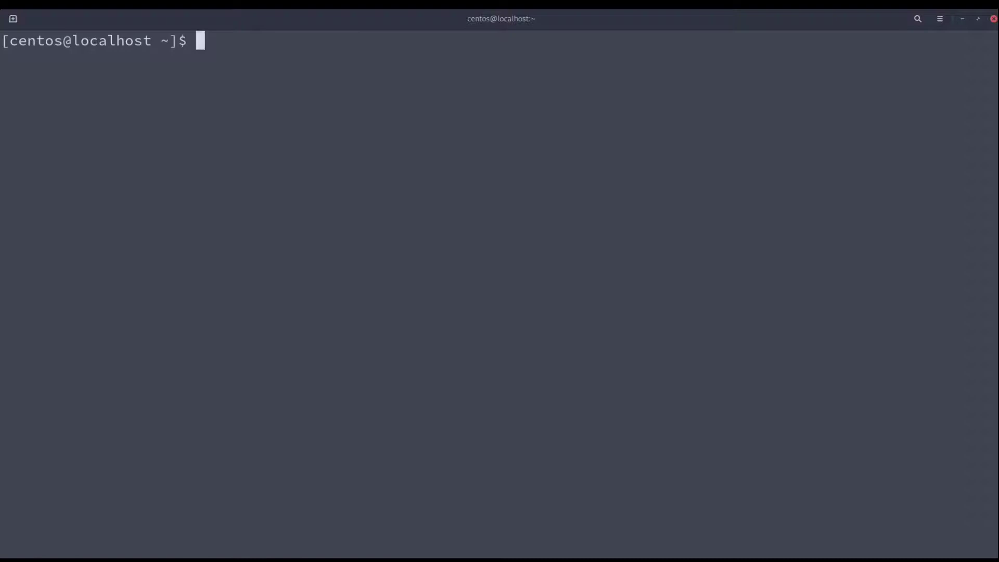
{"action": "type", "text": "kubectl get "}
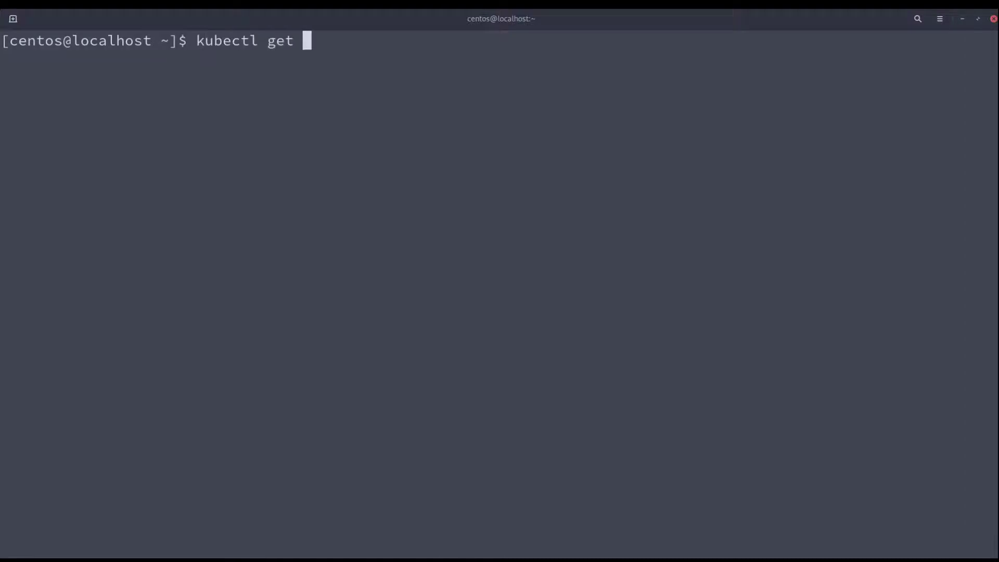
{"action": "type", "text": "vmi"}
{"action": "key", "text": "Return"}
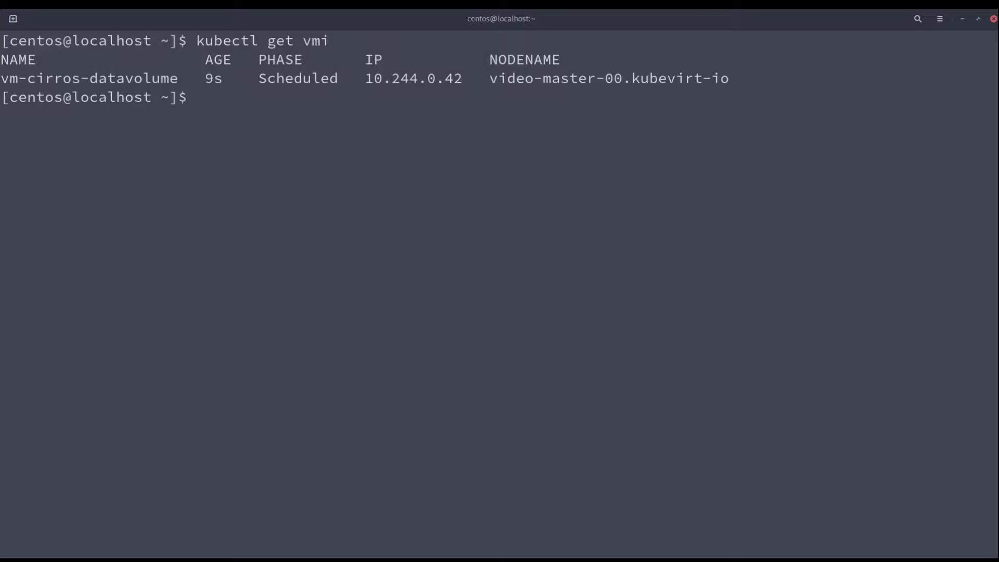
{"action": "key", "text": "ctrl+l"}
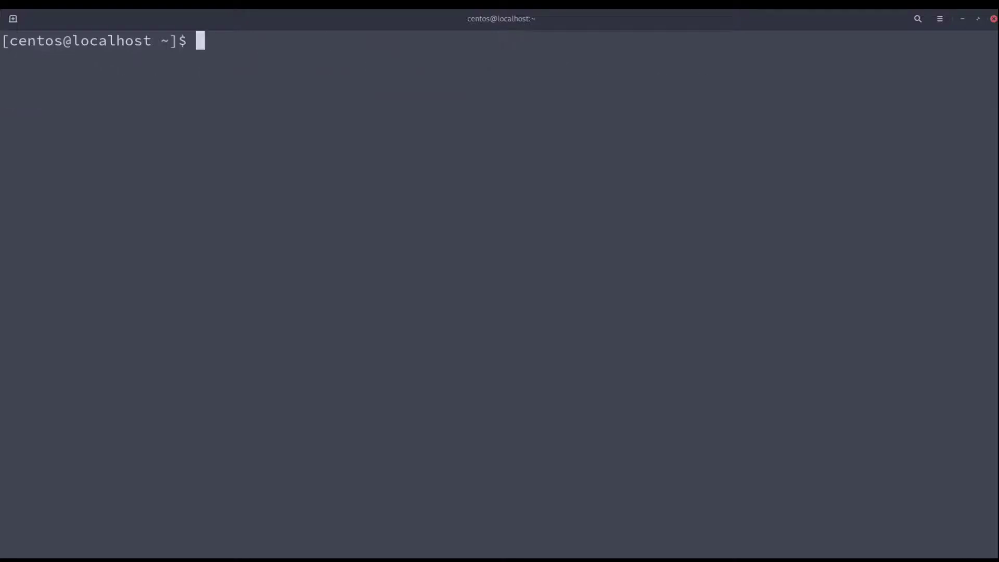
{"action": "type", "text": "kubectl get vmi"}
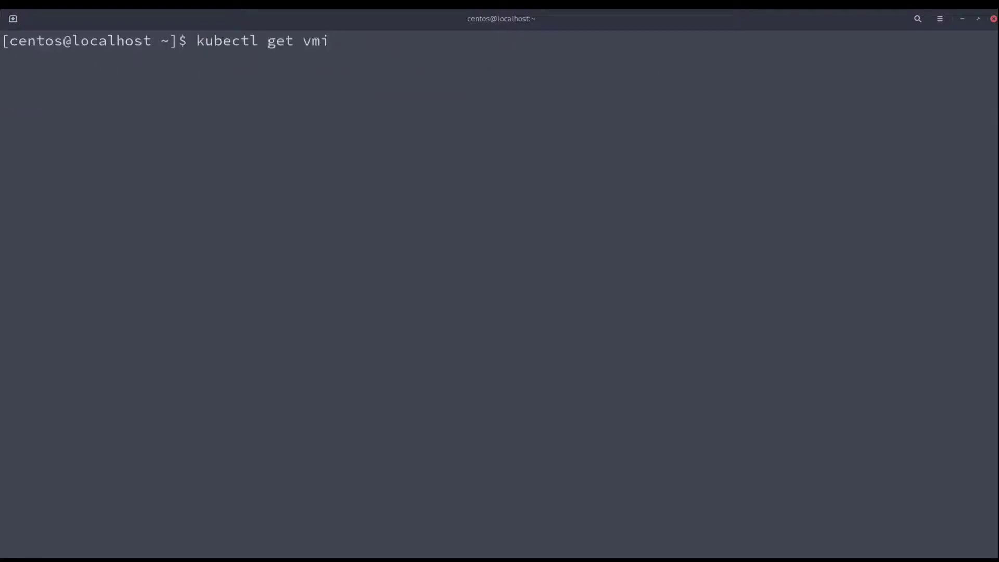
{"action": "key", "text": "Return"}
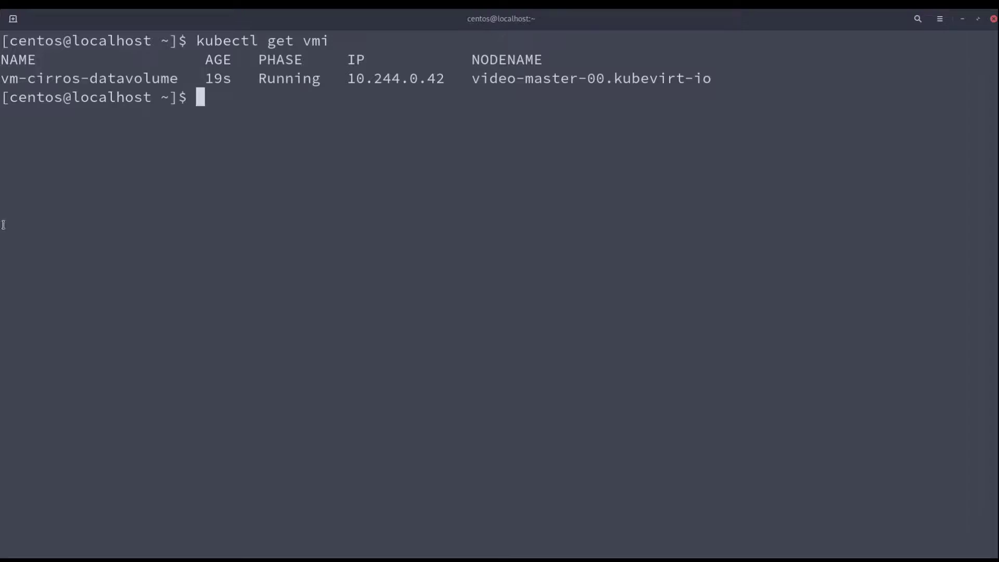
Step: Highlight the instance's Running phase and IP address 10.244.0.42, then deselect
{"action": "double_click", "coordinate": [288, 79]}
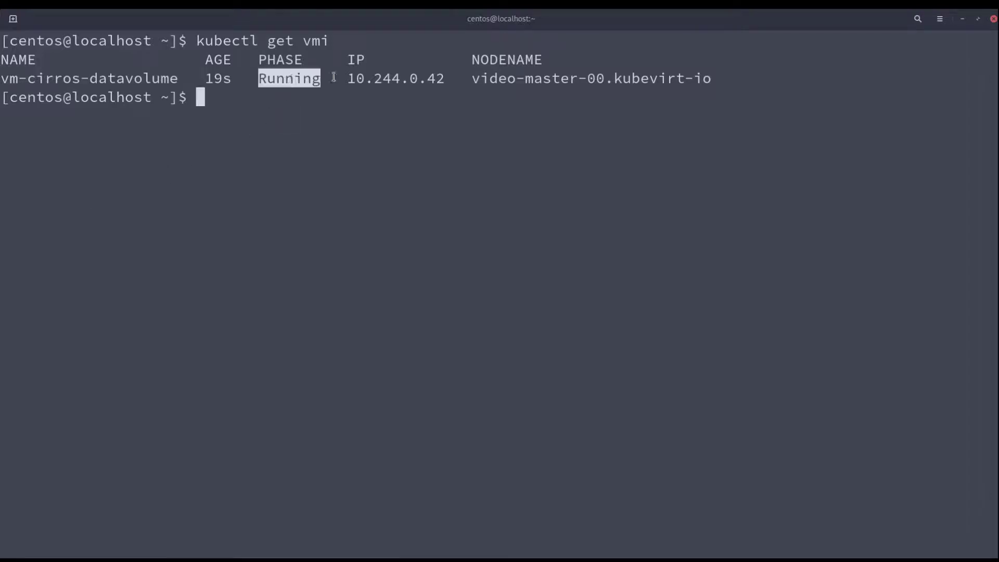
{"action": "double_click", "coordinate": [394, 78]}
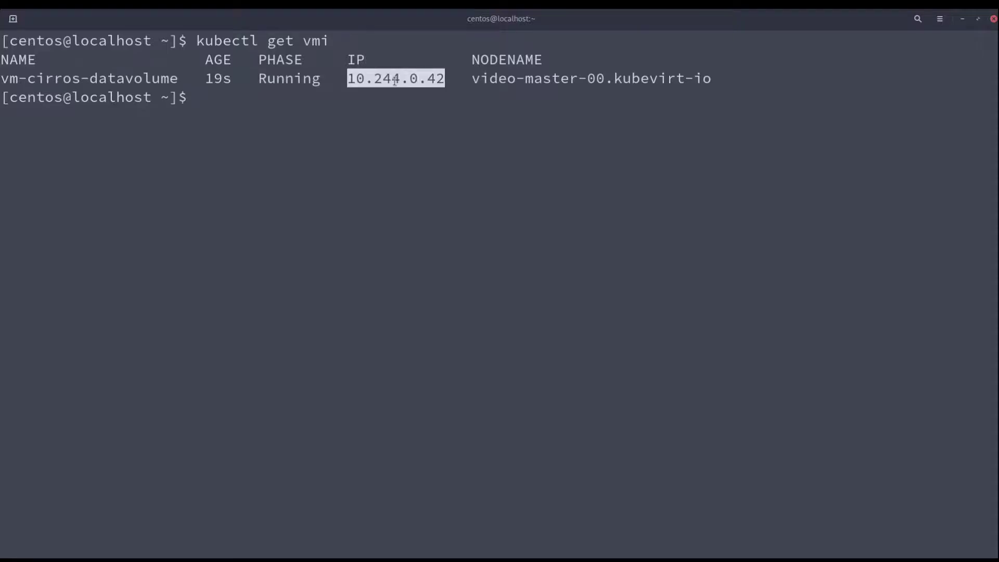
{"action": "left_click", "coordinate": [282, 117]}
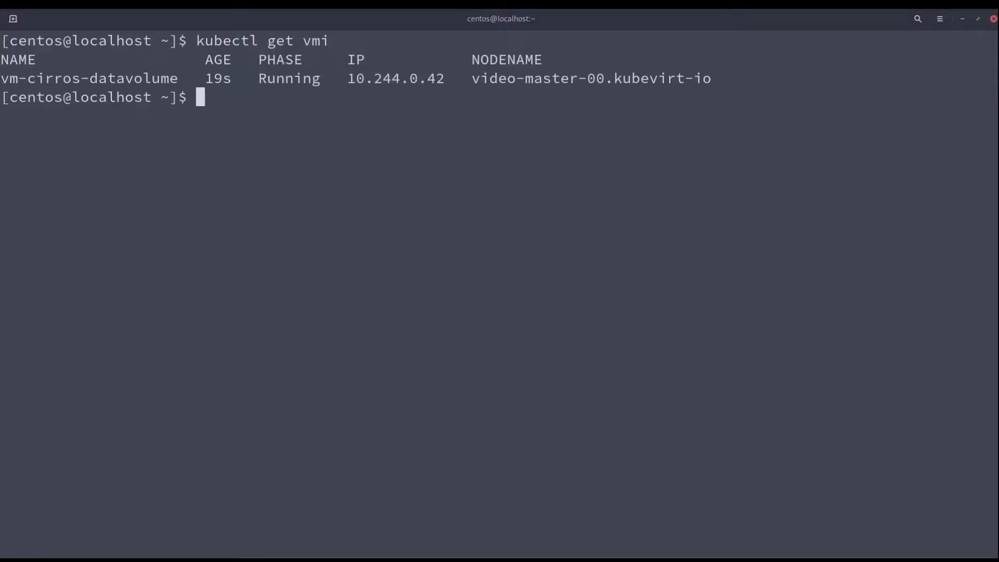
Step: Connect to vm-cirros-datavolume via virtctl console and log in as cirros
{"action": "key", "text": "ctrl+l"}
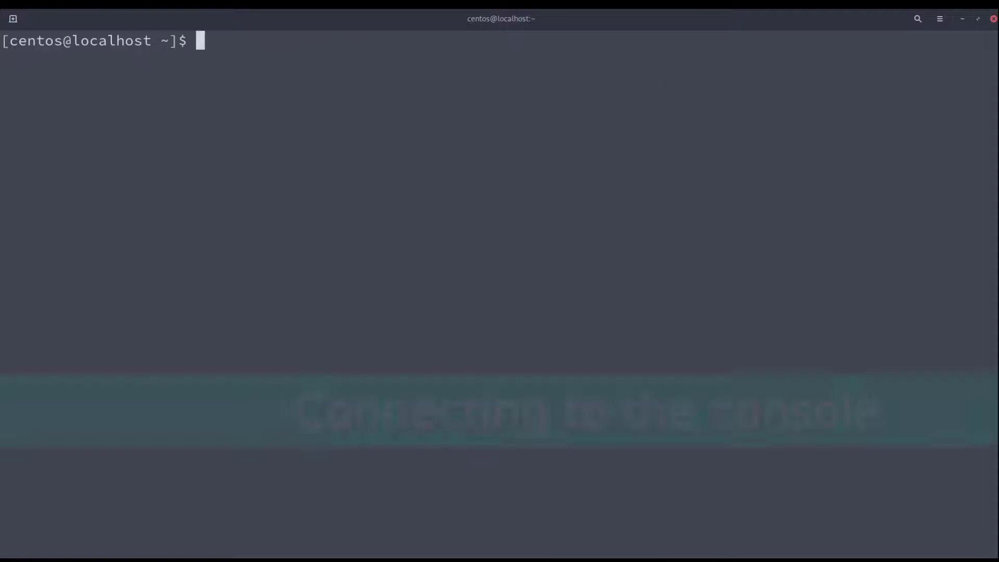
{"action": "type", "text": "virtc"}
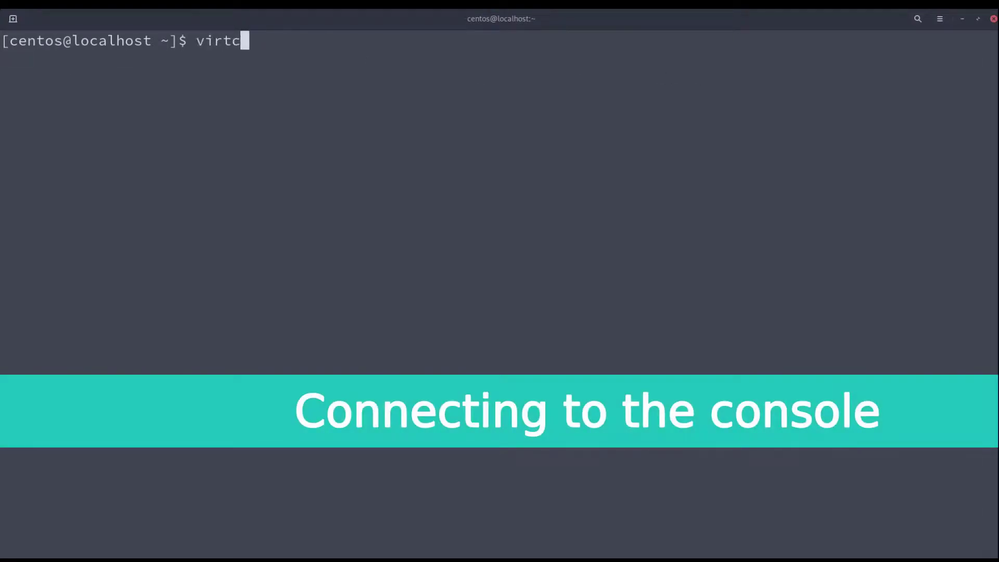
{"action": "type", "text": "tl consol"}
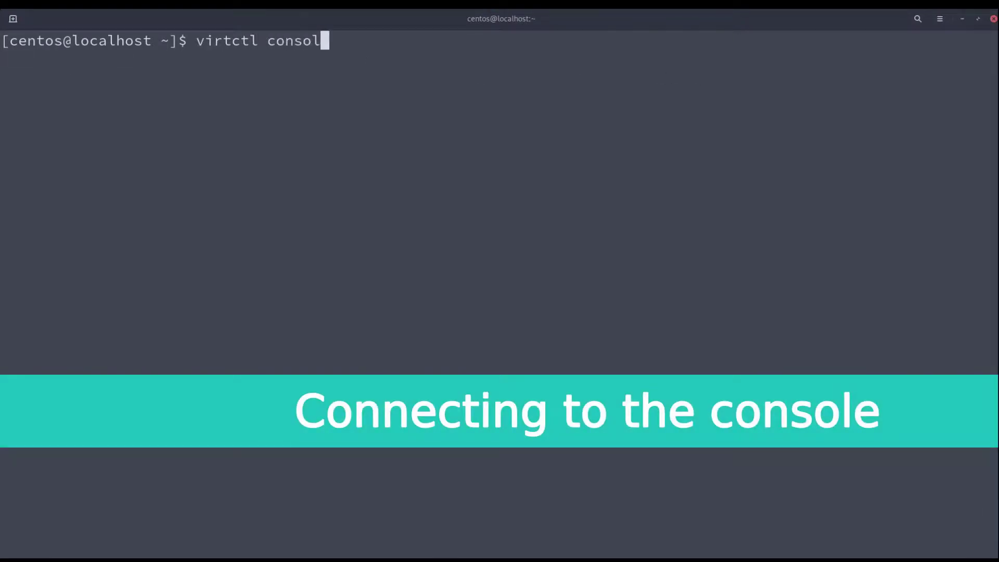
{"action": "type", "text": "e "}
{"action": "type", "text": "vm-ci"}
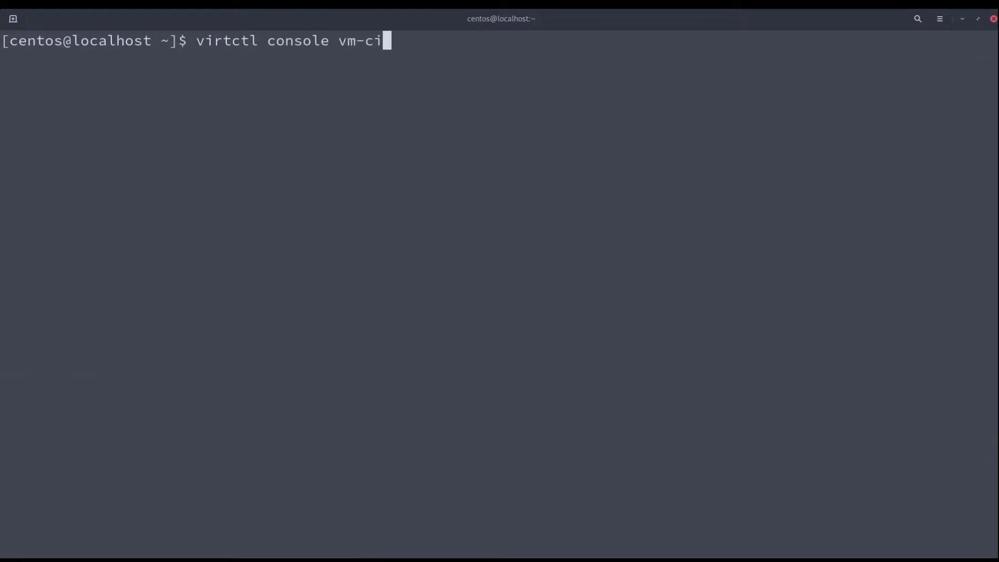
{"action": "type", "text": "rros-datavolu"}
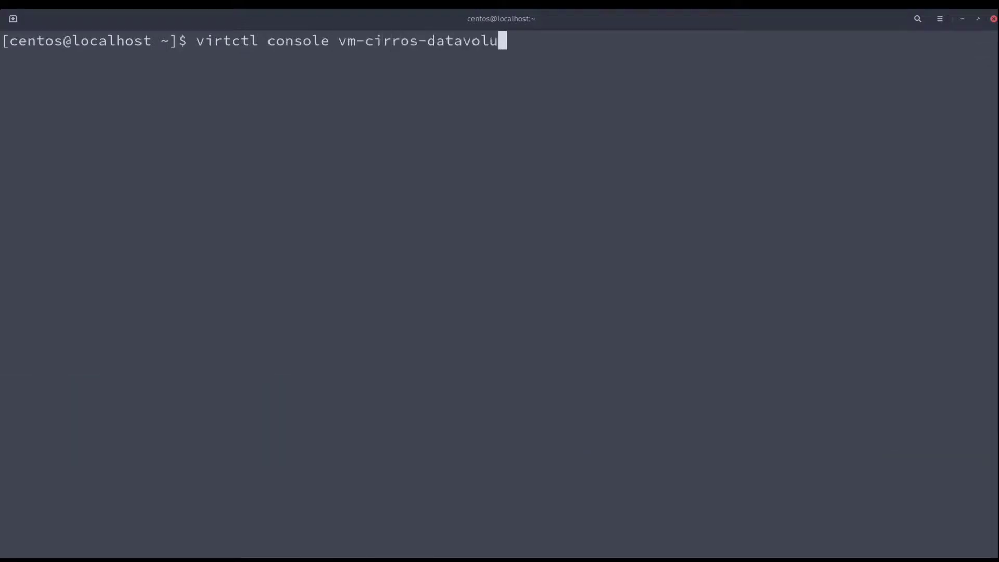
{"action": "type", "text": "me"}
{"action": "key", "text": "Return"}
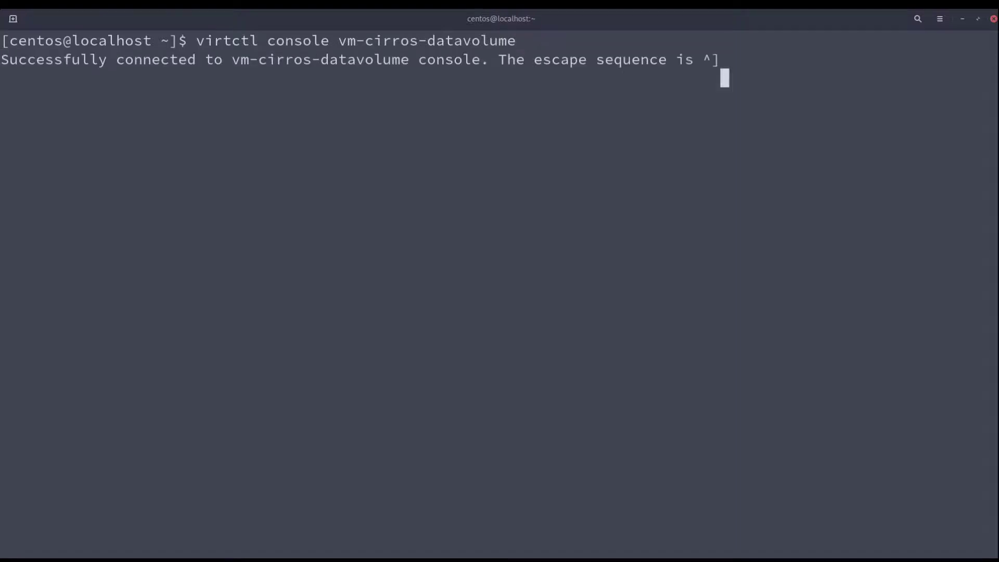
{"action": "key", "text": "Return"}
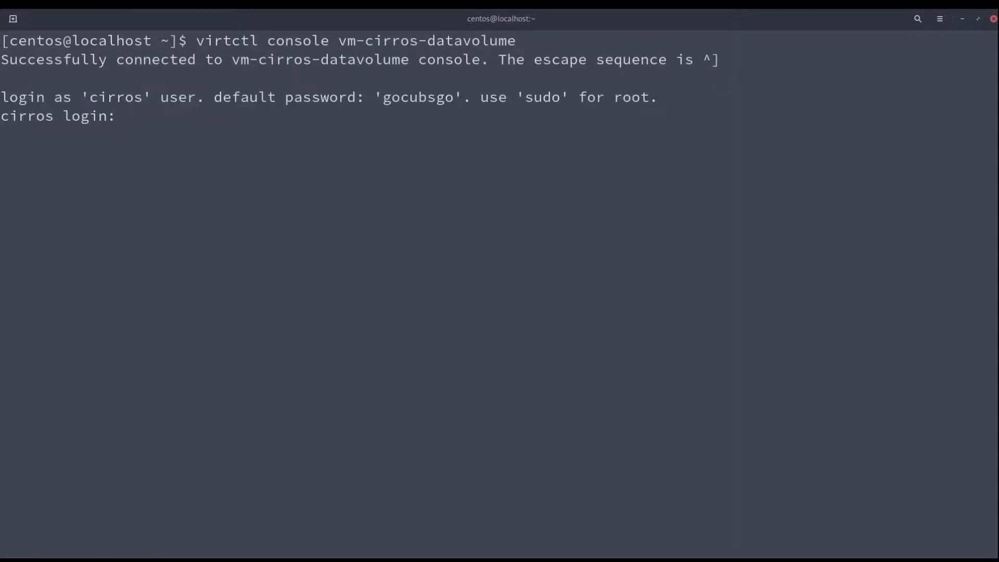
{"action": "type", "text": "cirros"}
{"action": "key", "text": "Return"}
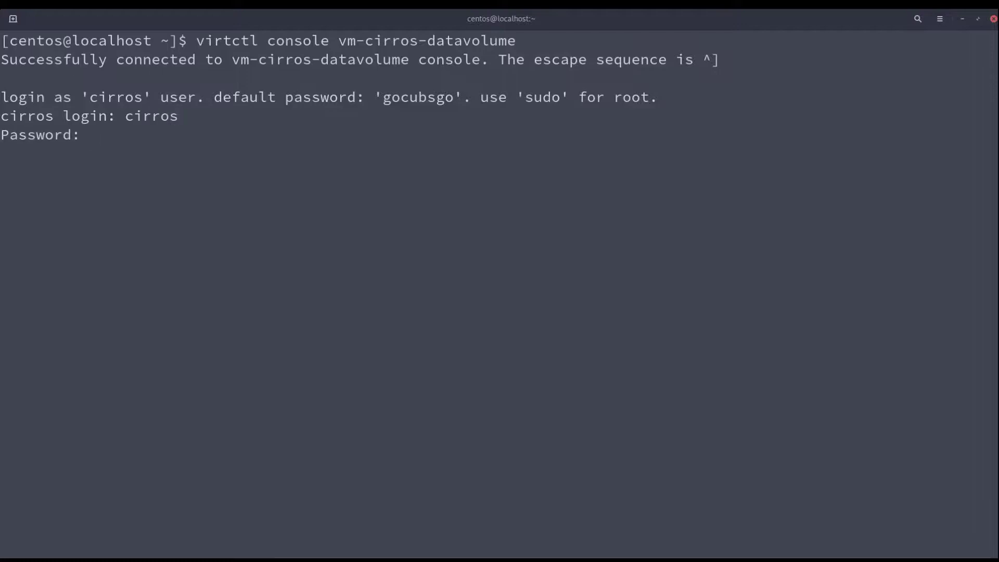
{"action": "type", "text": "gocubsgo"}
{"action": "key", "text": "Return"}
{"action": "type", "text": "uname "}
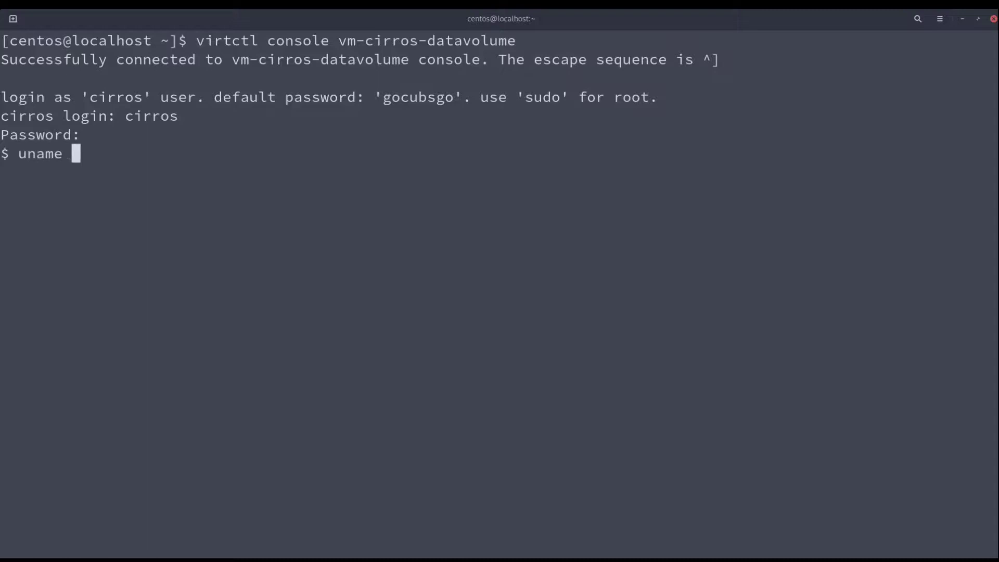
{"action": "type", "text": "-a"}
Step: Run uname -a, whoami and free in the VM, exit and disconnect with Ctrl+] to the host
{"action": "key", "text": "Return"}
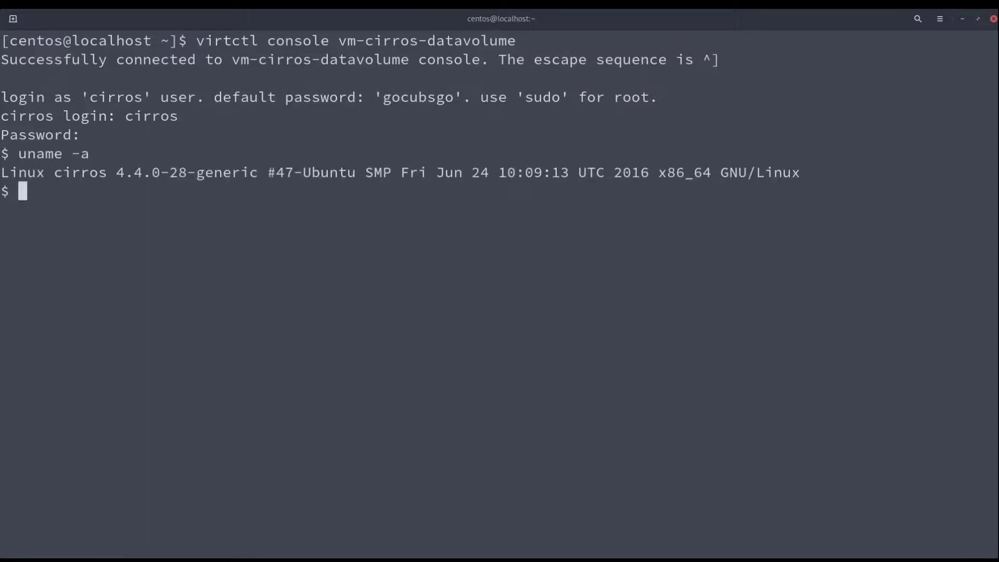
{"action": "type", "text": "whoami"}
{"action": "key", "text": "Return"}
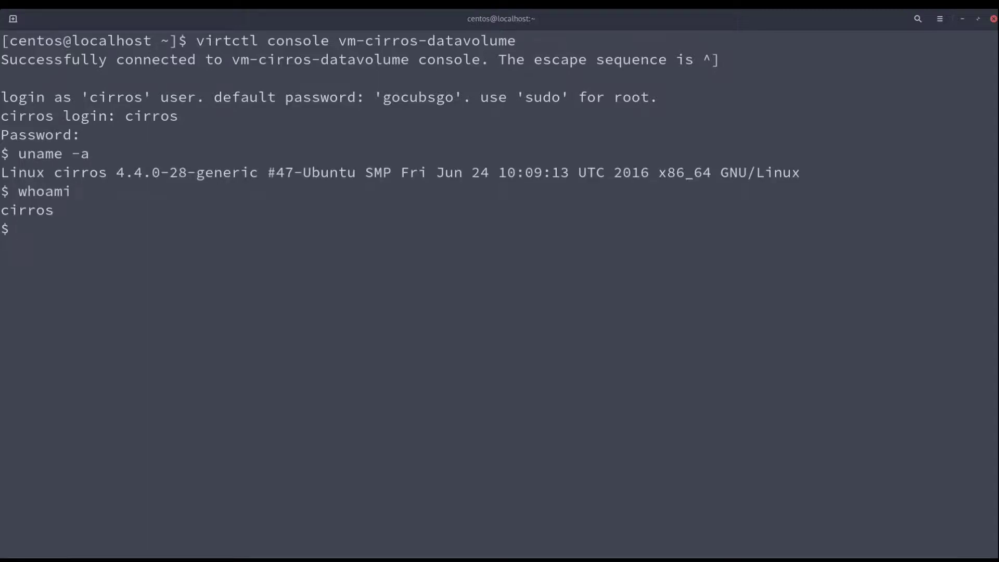
{"action": "type", "text": "free"}
{"action": "key", "text": "Return"}
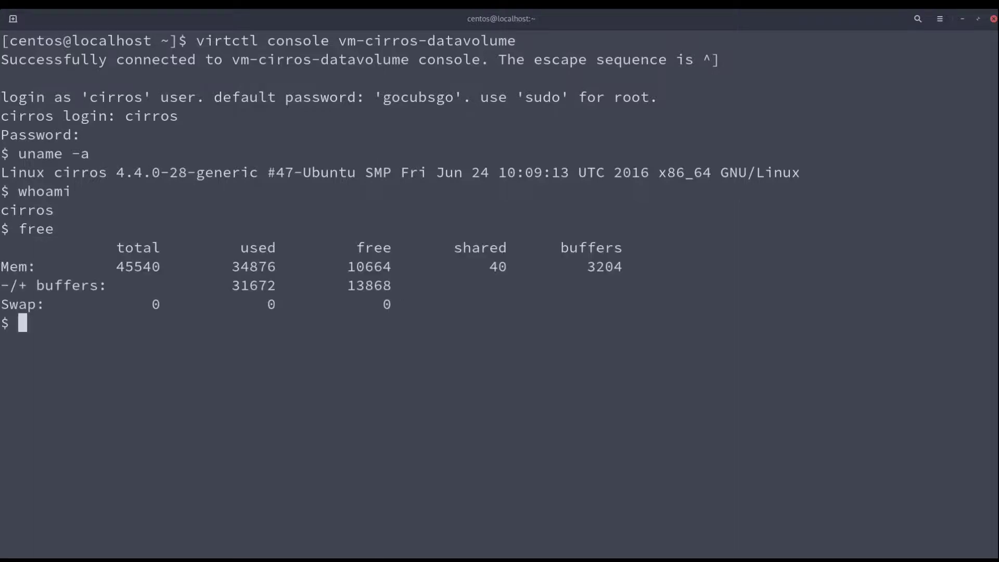
{"action": "type", "text": "ex"}
{"action": "type", "text": "it"}
{"action": "key", "text": "Return"}
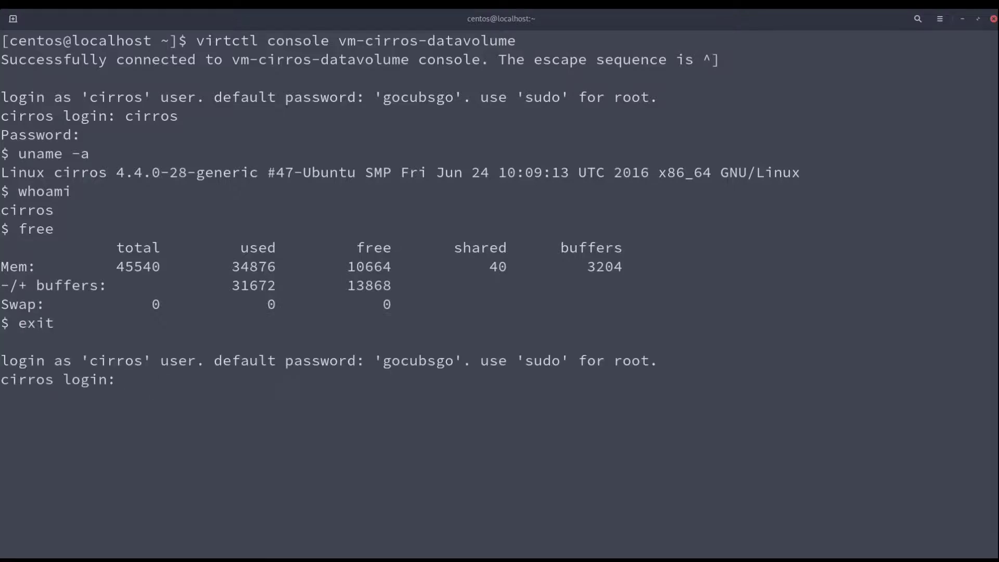
{"action": "key", "text": "ctrl+bracketright"}
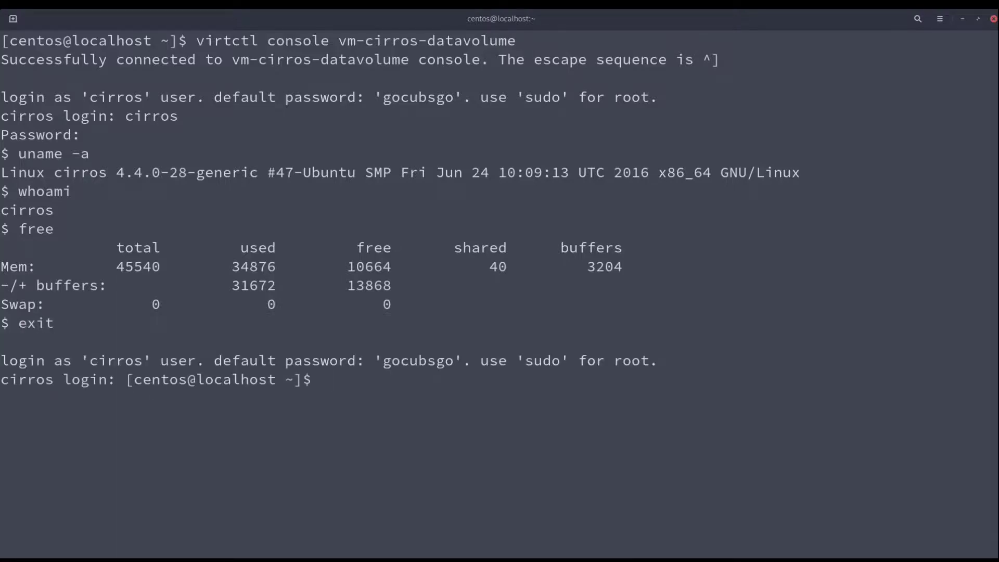
{"action": "key", "text": "ctrl+l"}
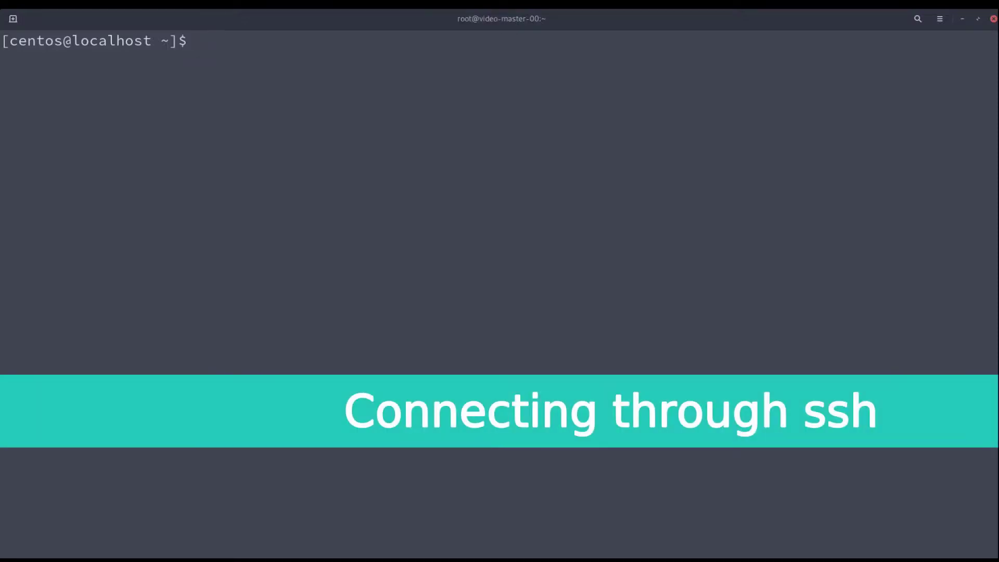
{"action": "type", "text": "kubectl get "}
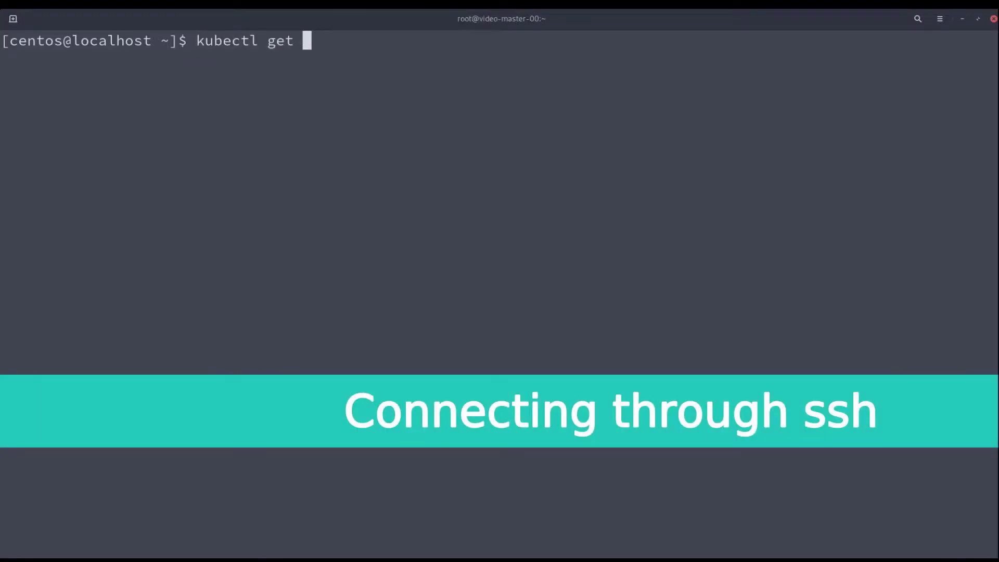
{"action": "type", "text": "vmi"}
{"action": "key", "text": "Return"}
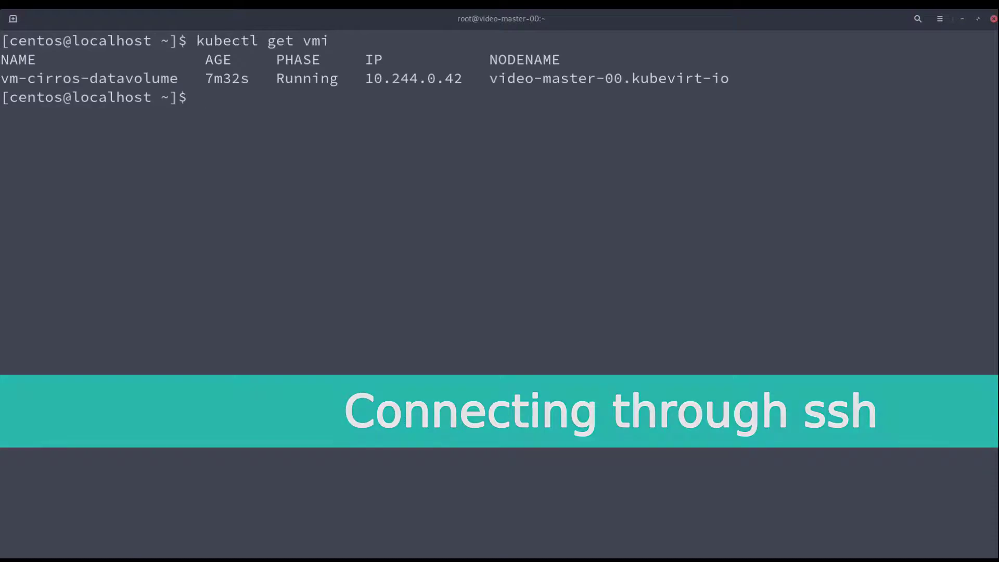
{"action": "type", "text": "ssh "}
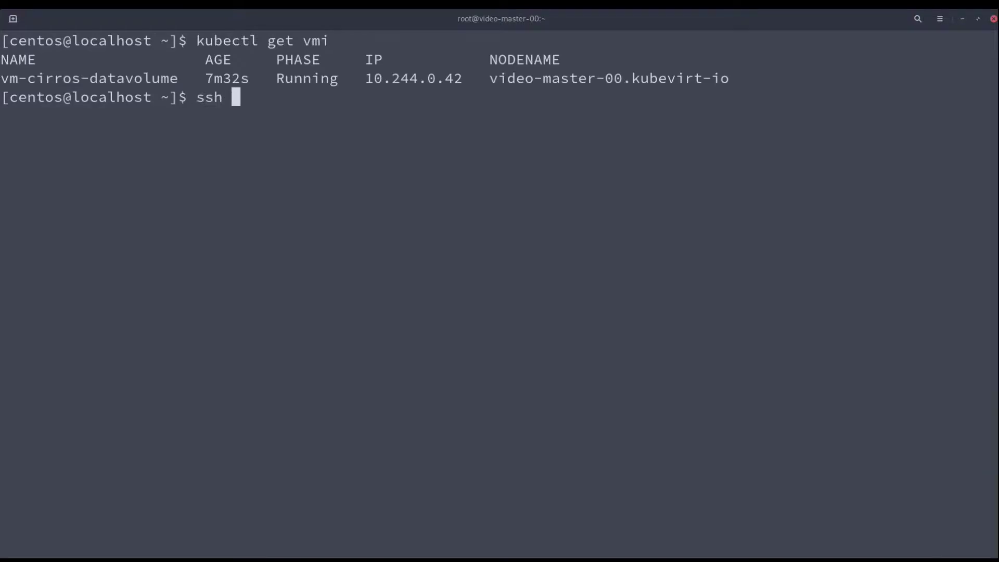
{"action": "type", "text": "cirros@"}
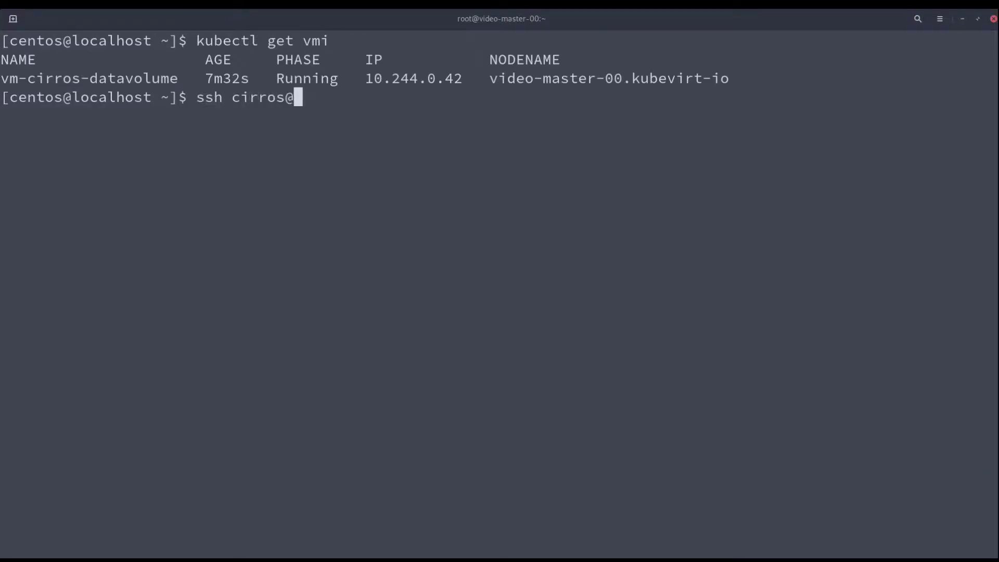
{"action": "type", "text": "10.244."}
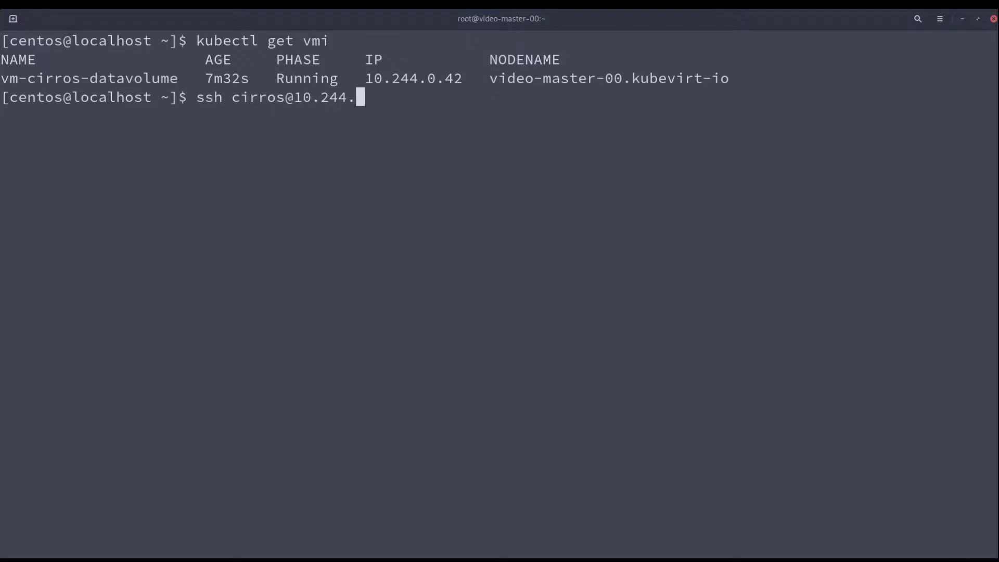
{"action": "type", "text": "0.42"}
{"action": "key", "text": "Return"}
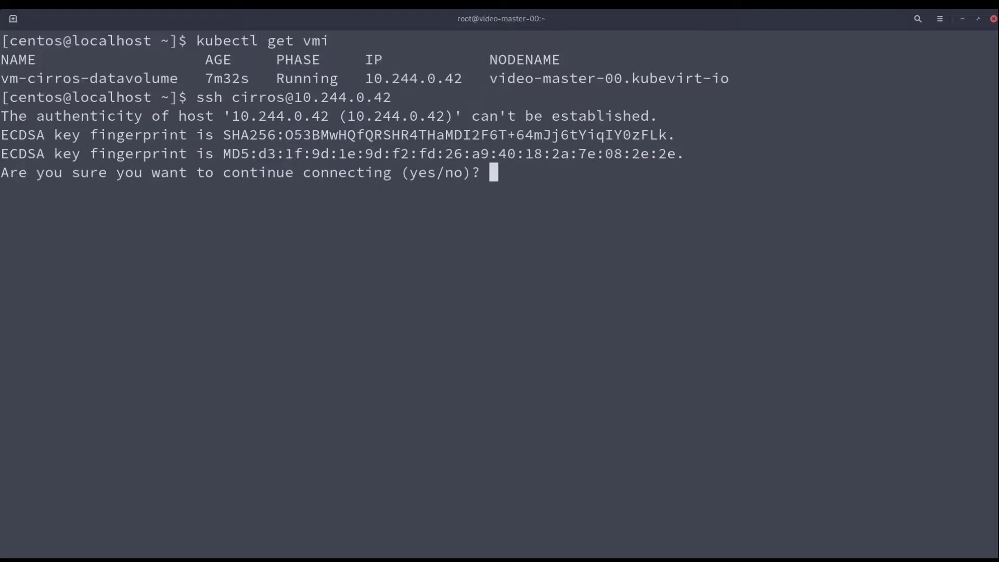
{"action": "type", "text": "yes"}
{"action": "key", "text": "Return"}
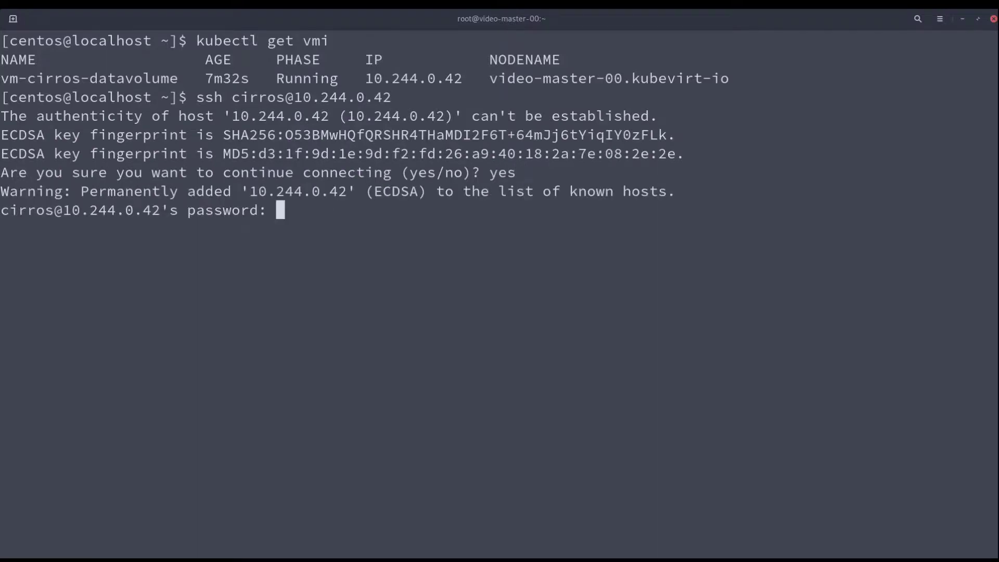
{"action": "key", "text": "Return"}
{"action": "type", "text": "uname -a"}
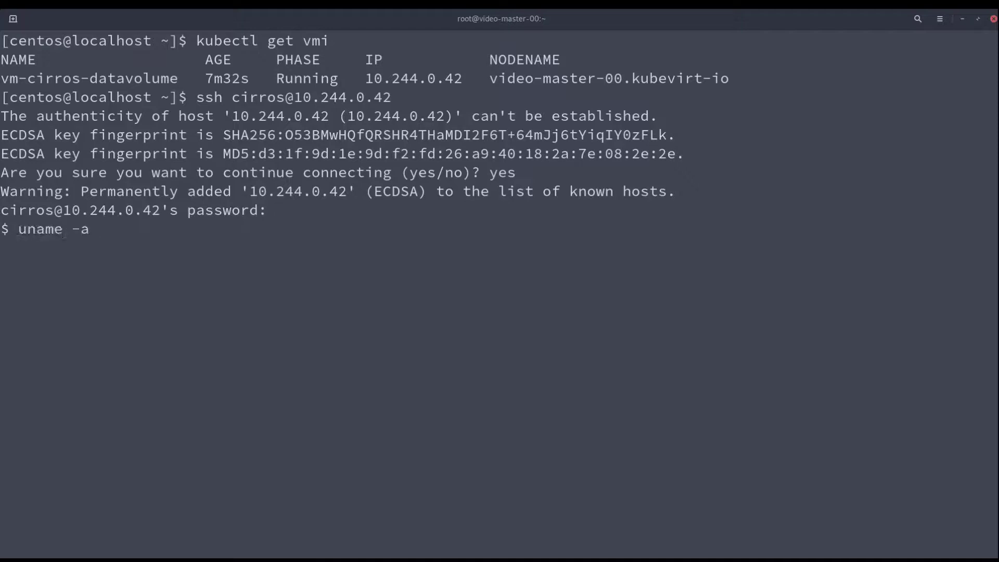
Step: Run uname -a, whoami and ip a over SSH, then exit back to the host shell
{"action": "key", "text": "Return"}
{"action": "type", "text": "whoami"}
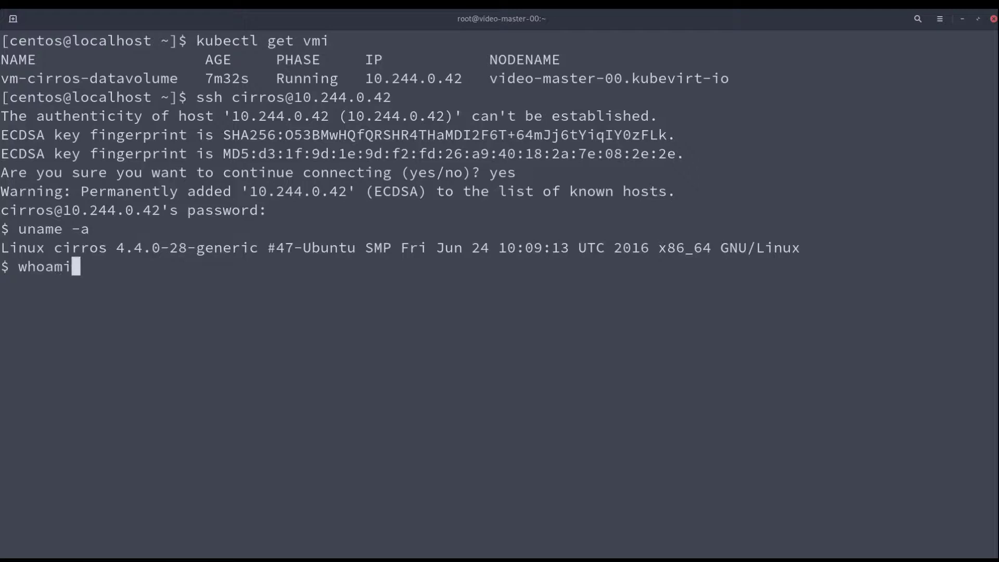
{"action": "key", "text": "Return"}
{"action": "type", "text": "ip a"}
{"action": "key", "text": "Return"}
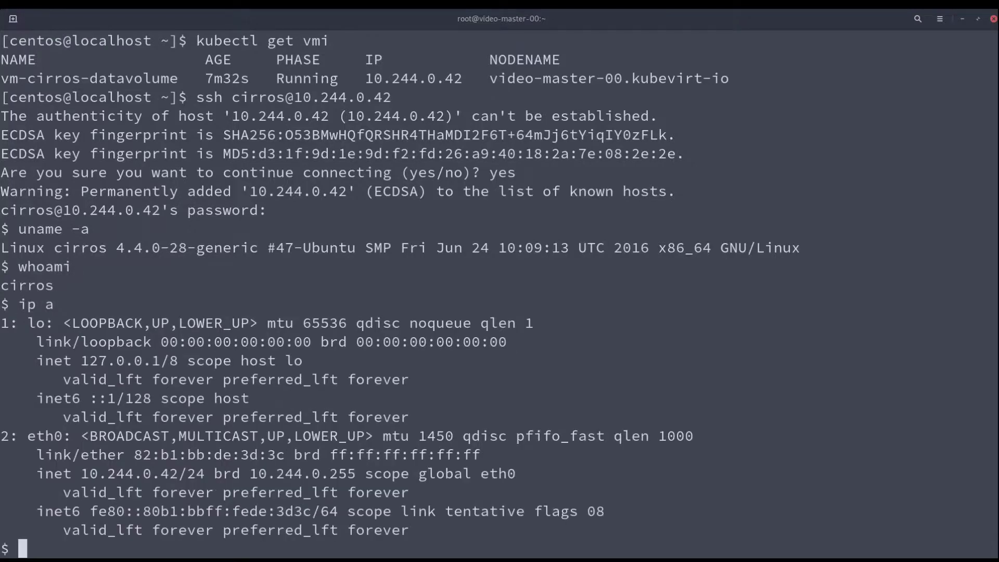
{"action": "key", "text": "ctrl+l"}
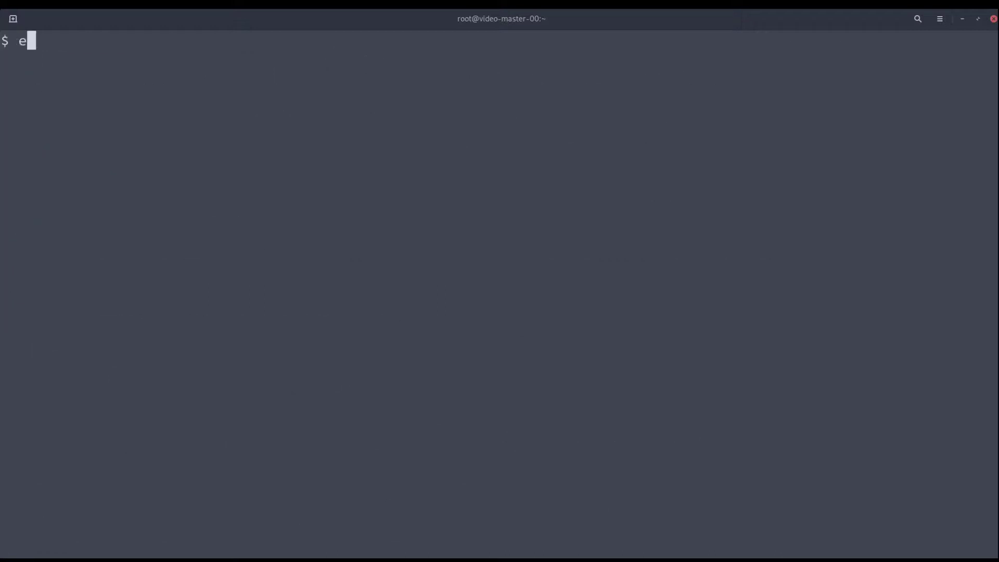
{"action": "type", "text": "exit"}
{"action": "key", "text": "Return"}
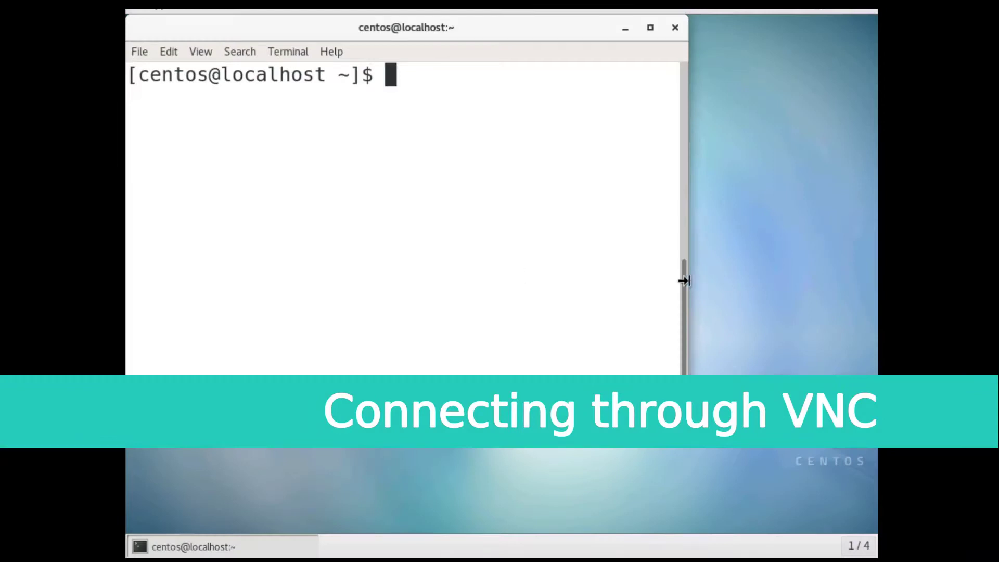
{"action": "type", "text": "k"}
{"action": "type", "text": "ubectl "}
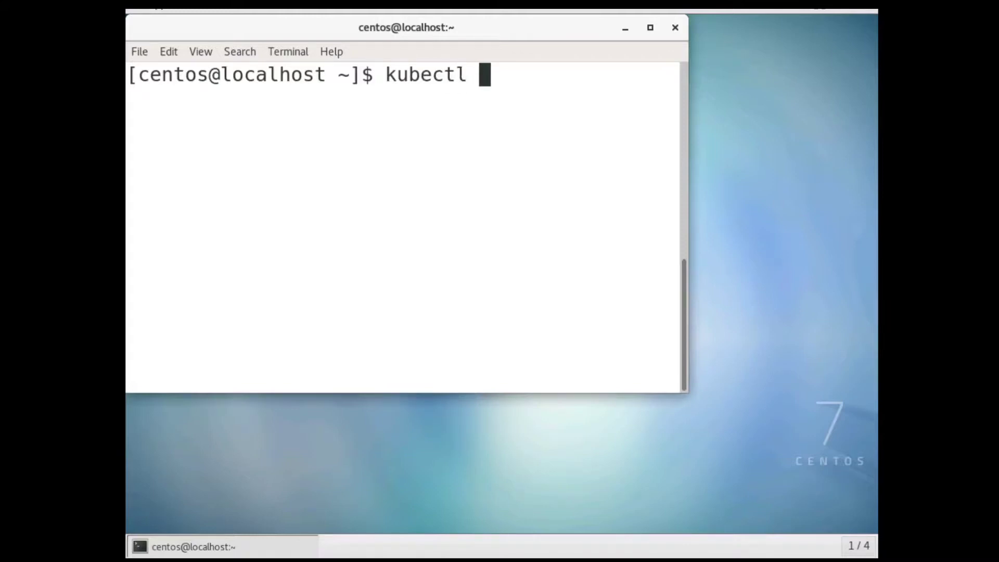
{"action": "type", "text": "get vmi"}
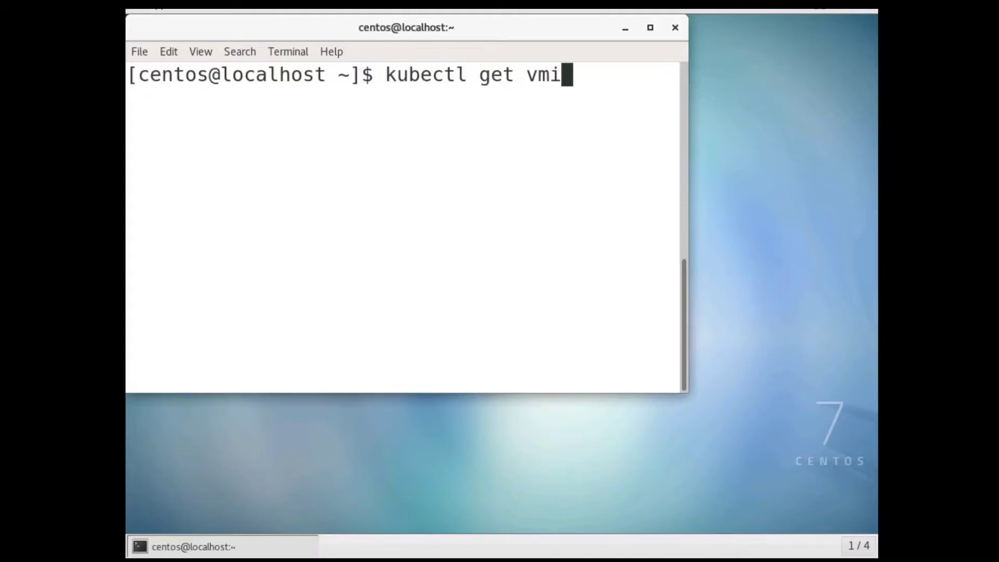
Step: List the VM instances and launch virtctl vnc vm-cirros-datavolume to view it in Remote Viewer
{"action": "key", "text": "Return"}
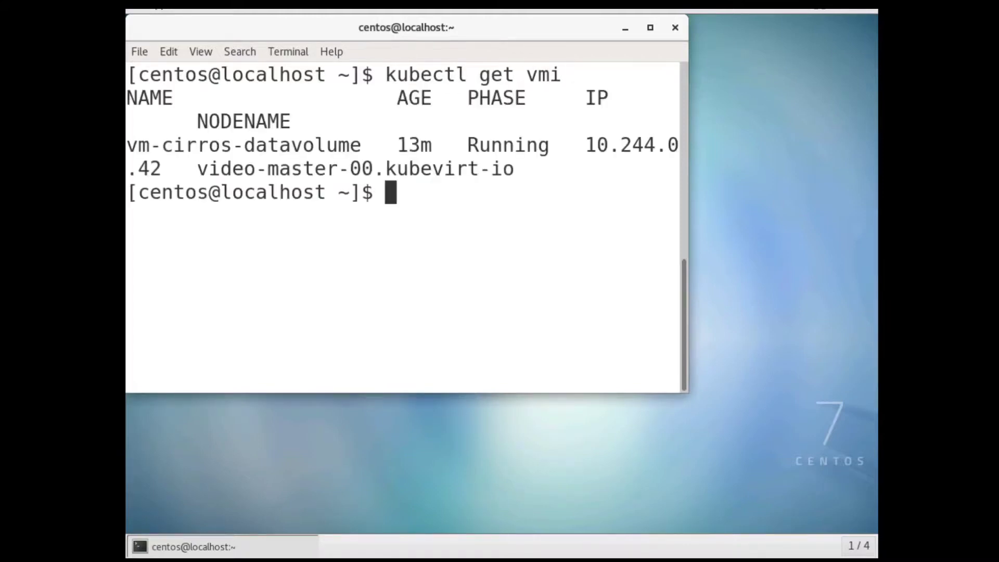
{"action": "type", "text": "virtct"}
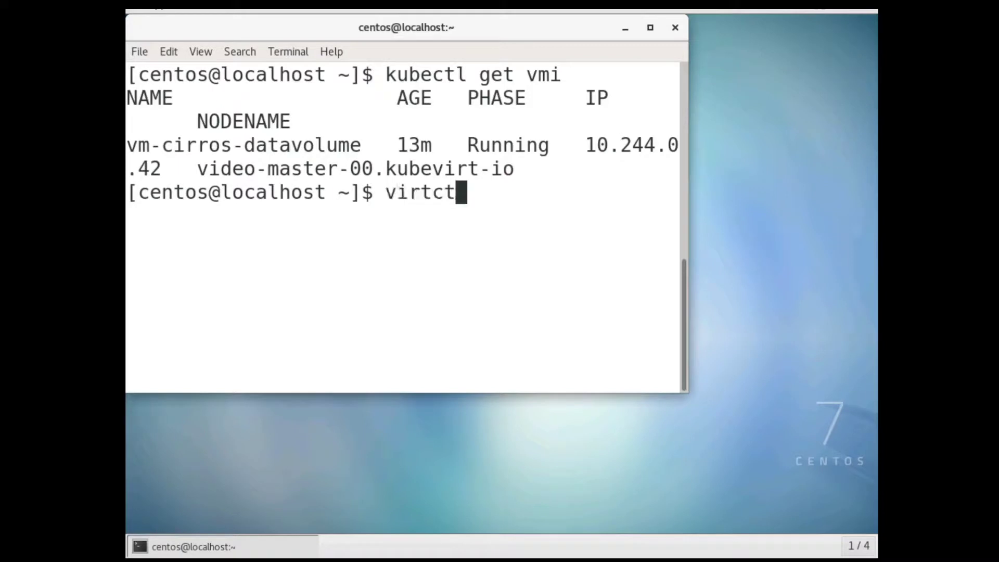
{"action": "type", "text": "l vnc vm"}
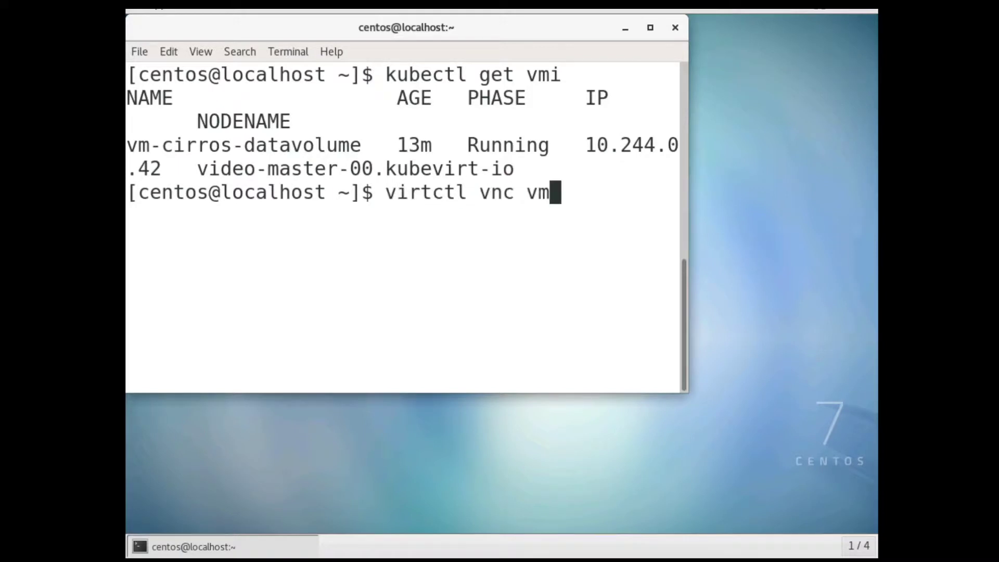
{"action": "type", "text": "-cirro"}
{"action": "type", "text": "s-dat"}
{"action": "type", "text": "avolume"}
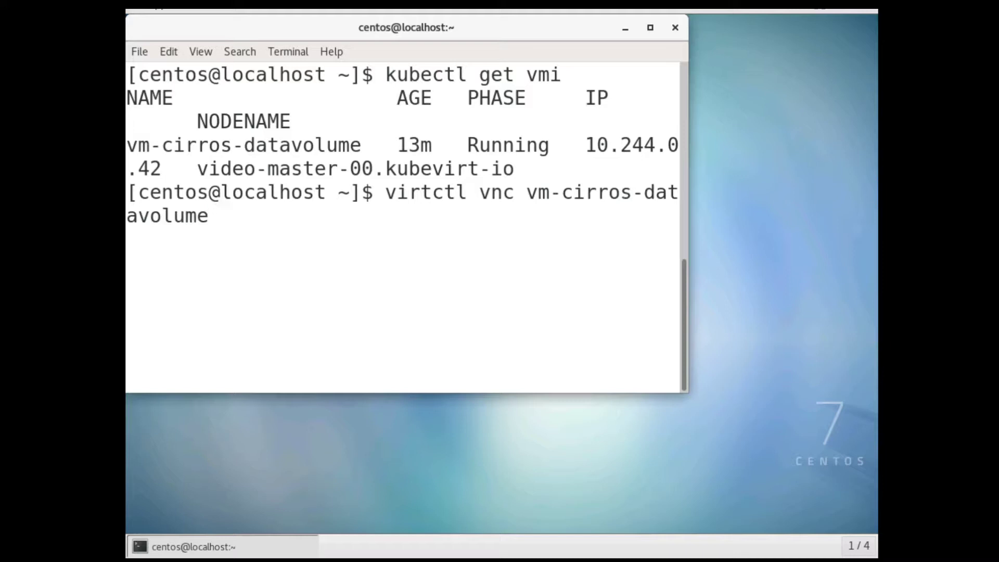
{"action": "key", "text": "Return"}
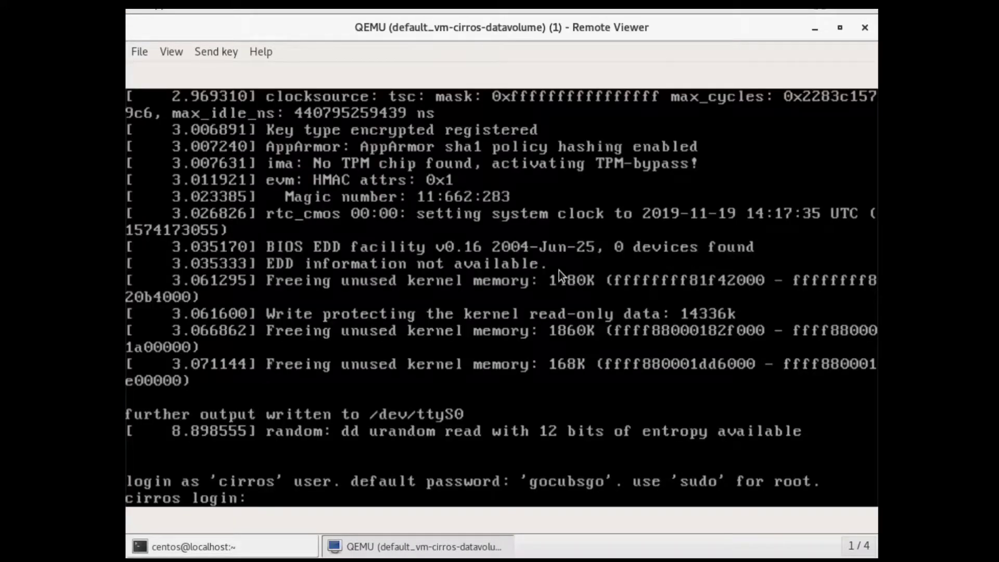
{"action": "type", "text": "c"}
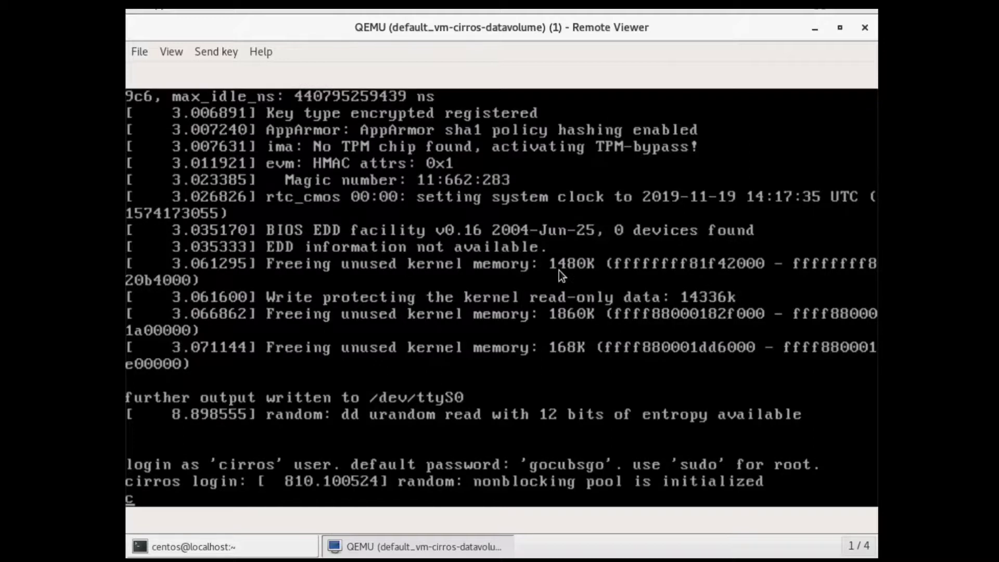
Step: Log into the Cirros guest on the VNC console as the cirros user
{"action": "key", "text": "Return"}
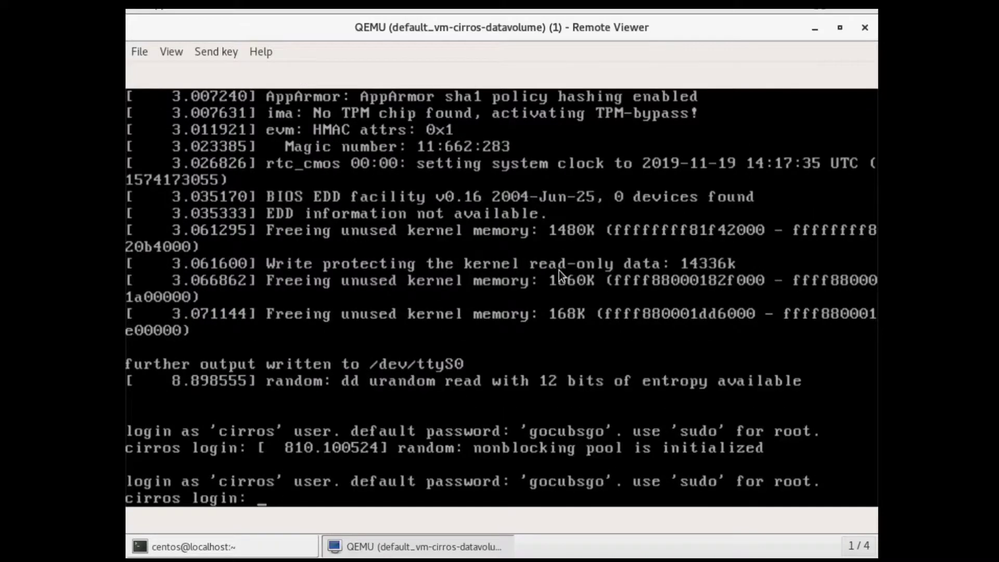
{"action": "type", "text": "cirros"}
{"action": "key", "text": "Return"}
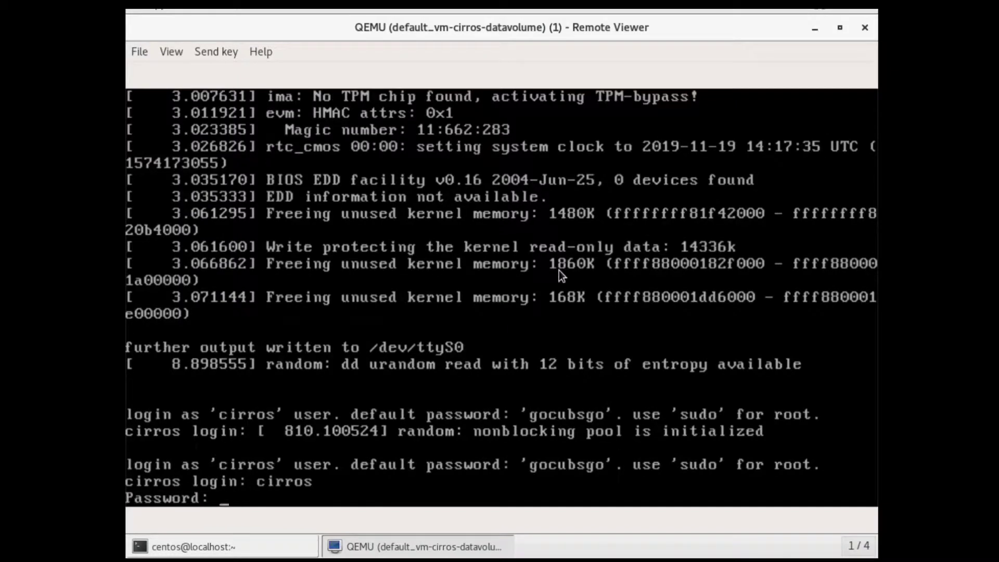
{"action": "type", "text": "gocubsgo"}
{"action": "key", "text": "Return"}
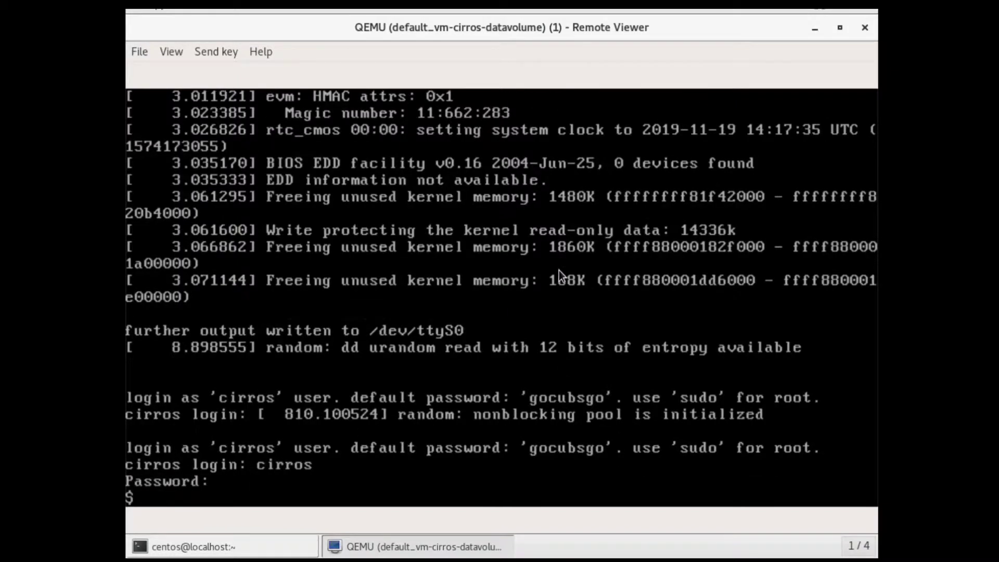
{"action": "type", "text": "uname -"}
{"action": "type", "text": "a"}
Step: Run uname, whoami and ip a in the guest, then exit the Cirros session
{"action": "key", "text": "Return"}
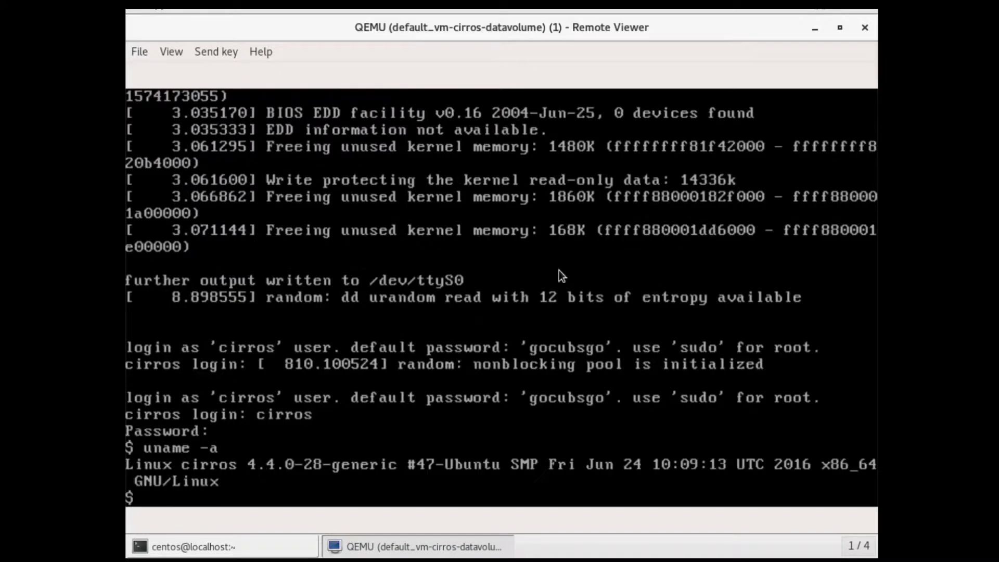
{"action": "type", "text": "whoami"}
{"action": "key", "text": "Return"}
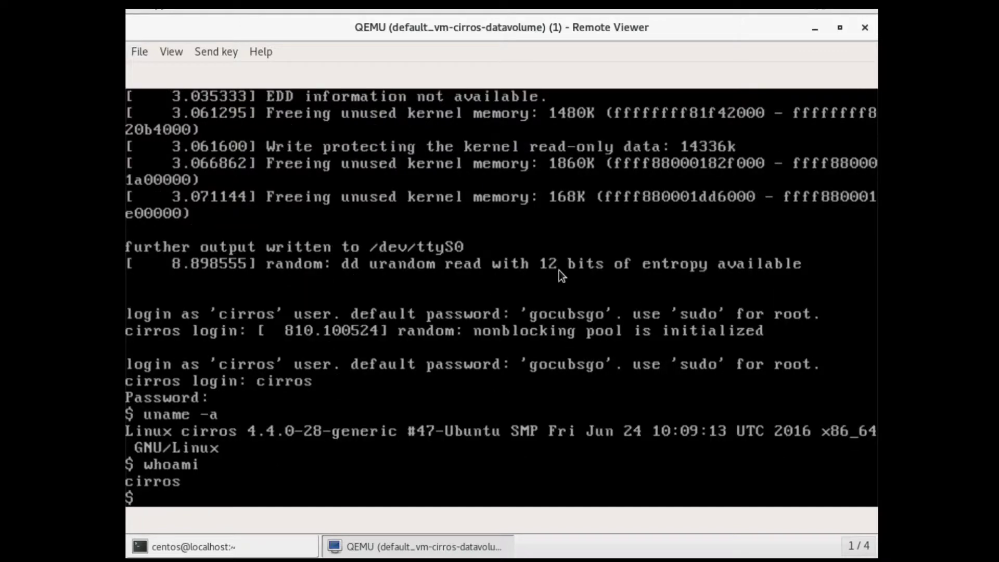
{"action": "type", "text": "ip a"}
{"action": "key", "text": "Return"}
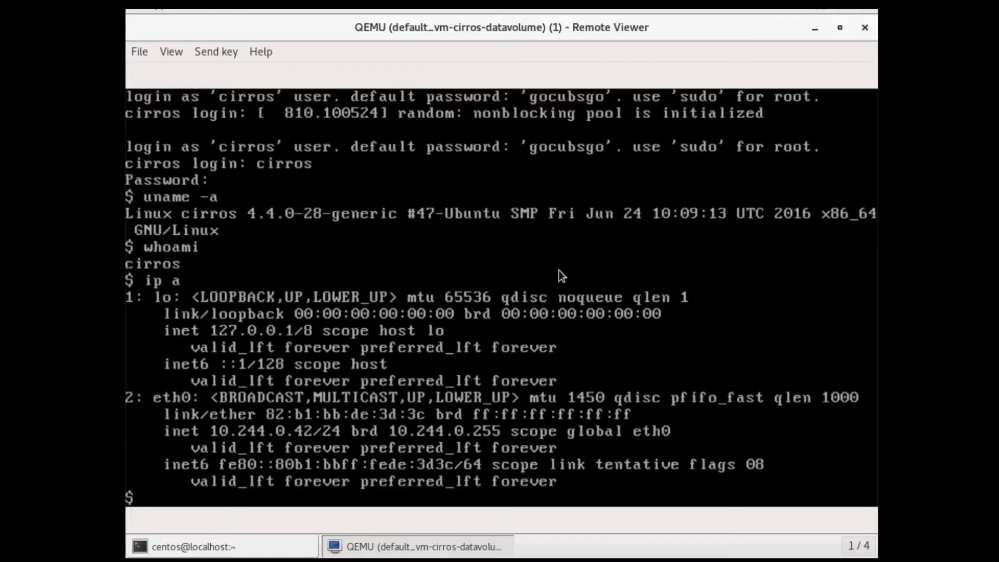
{"action": "type", "text": "xit"}
{"action": "key", "text": "Return"}
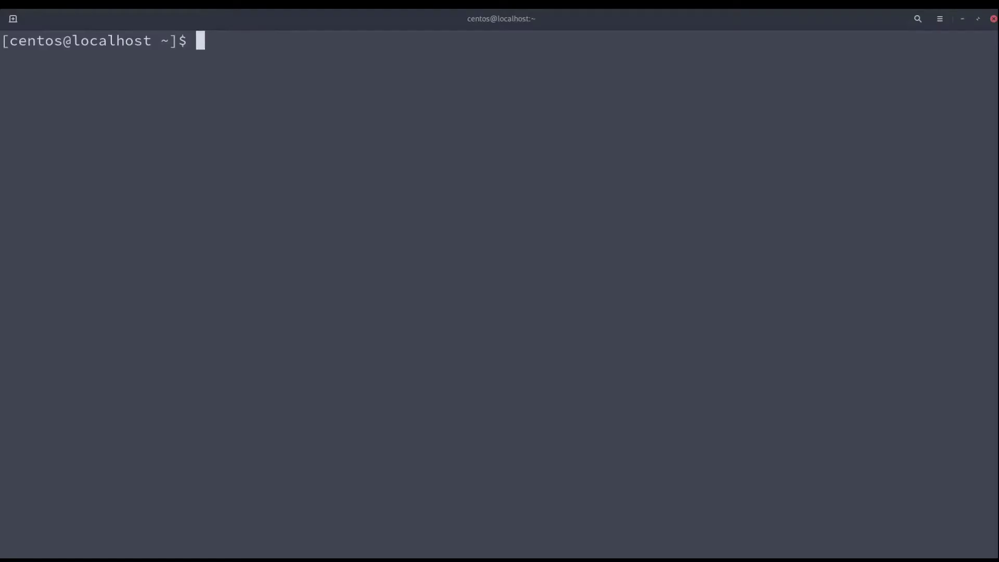
{"action": "type", "text": "kubec"}
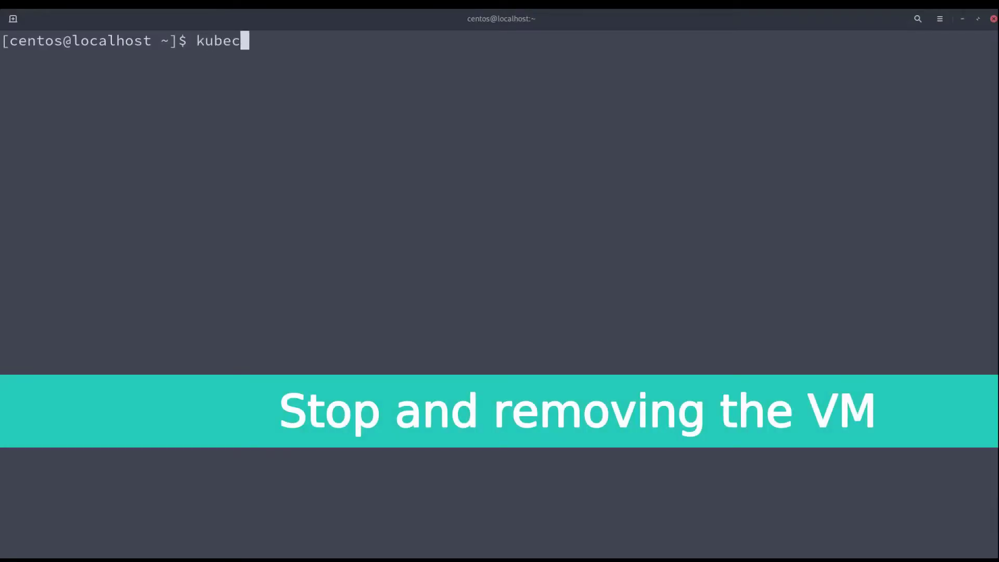
{"action": "type", "text": "tl get "}
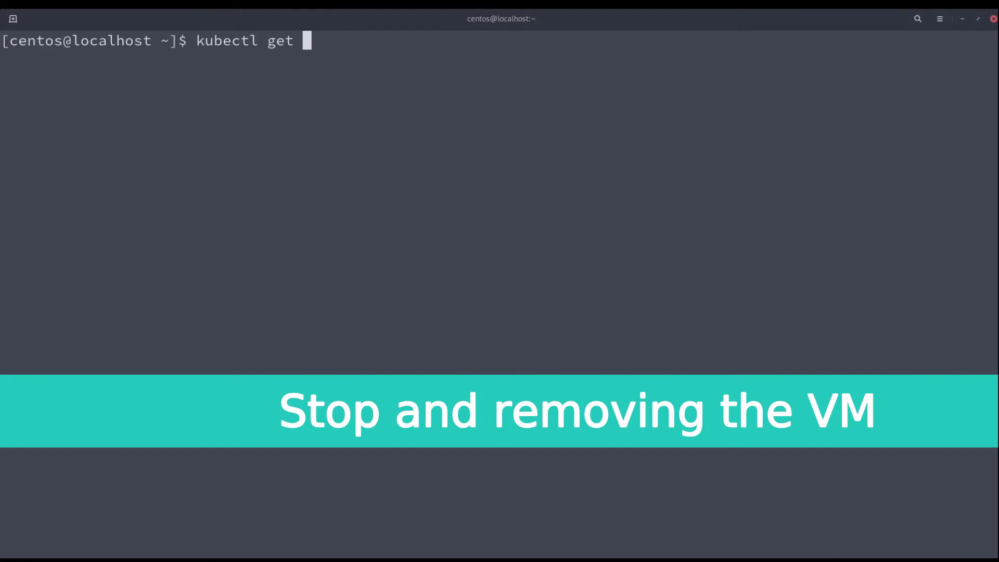
{"action": "type", "text": "vmi"}
Step: List the VM instances and schedule vm-cirros-datavolume to stop with virtctl stop
{"action": "key", "text": "Return"}
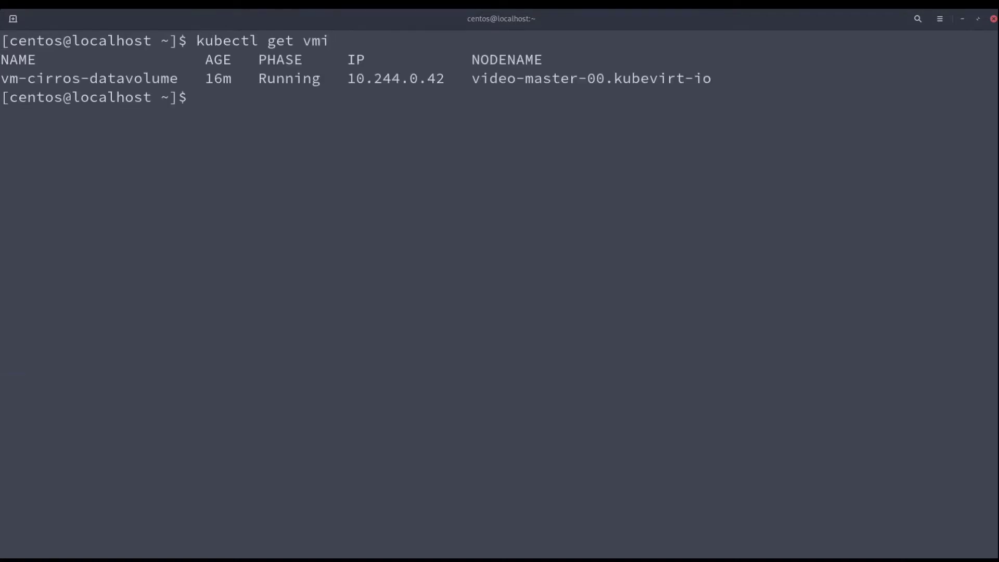
{"action": "type", "text": "virtctl "}
{"action": "type", "text": "stop vm"}
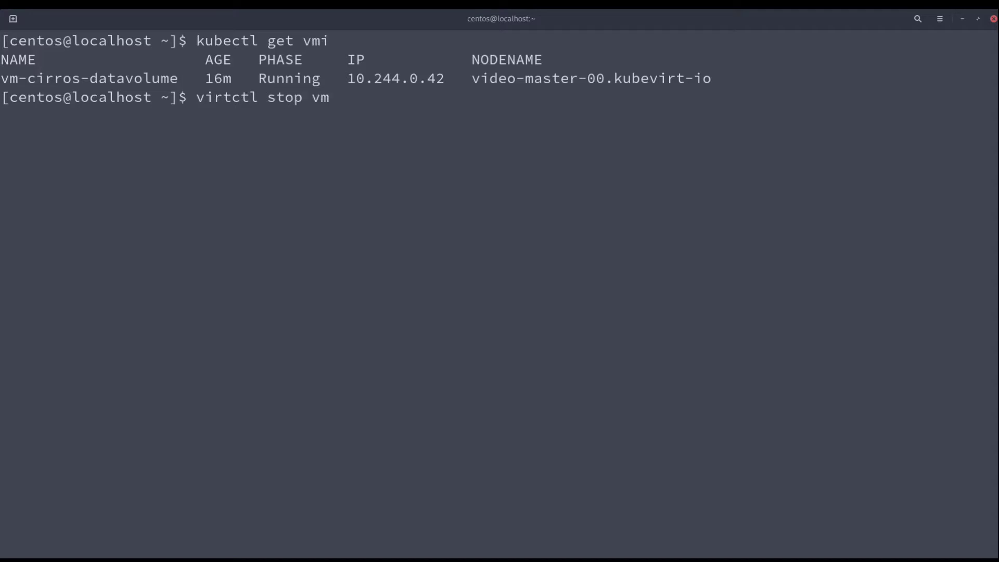
{"action": "type", "text": "-cirros-da"}
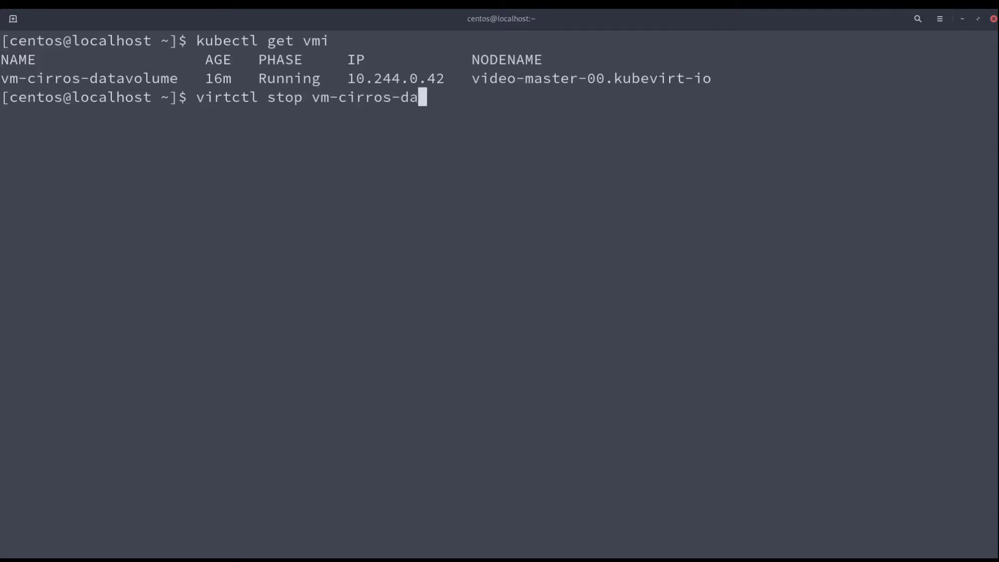
{"action": "type", "text": "tavolume"}
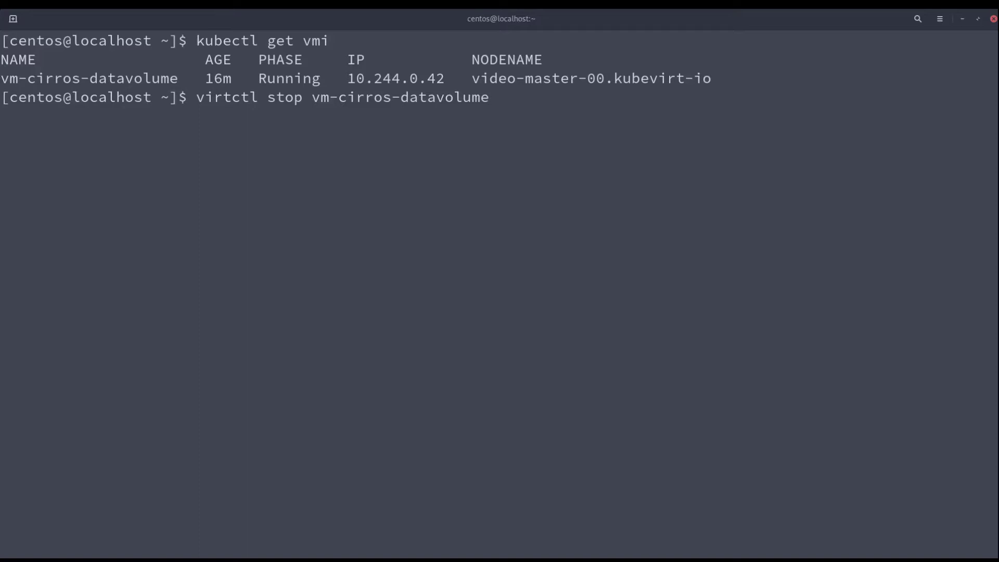
{"action": "key", "text": "Return"}
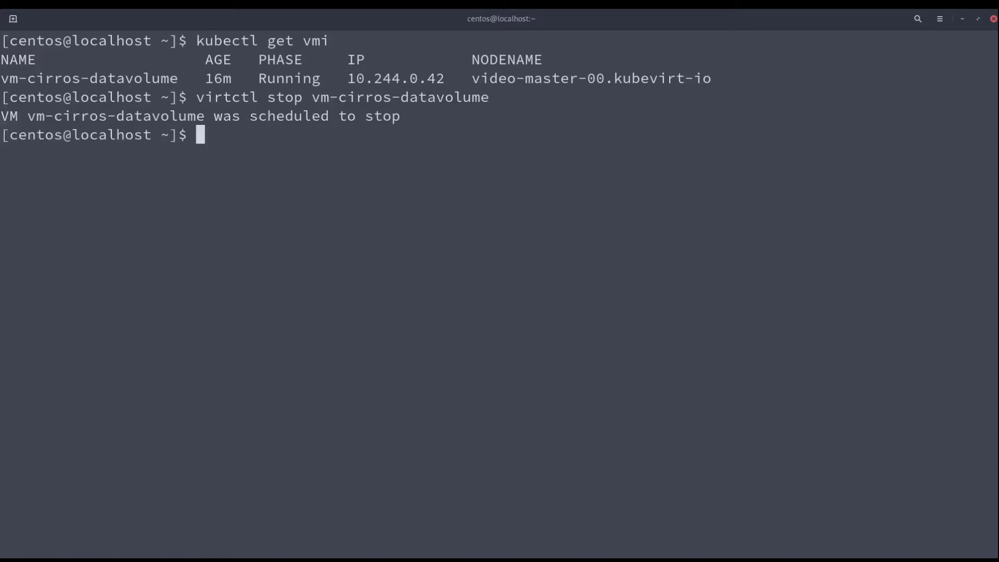
Step: Check that no VM instances remain and list the defined virtual machines
{"action": "key", "text": "ctrl+l"}
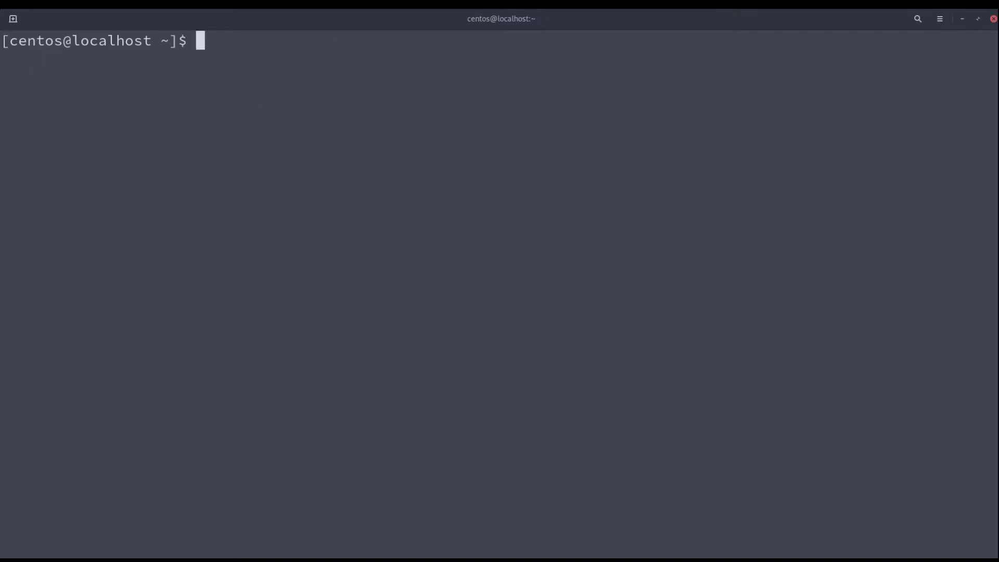
{"action": "type", "text": "kubectl "}
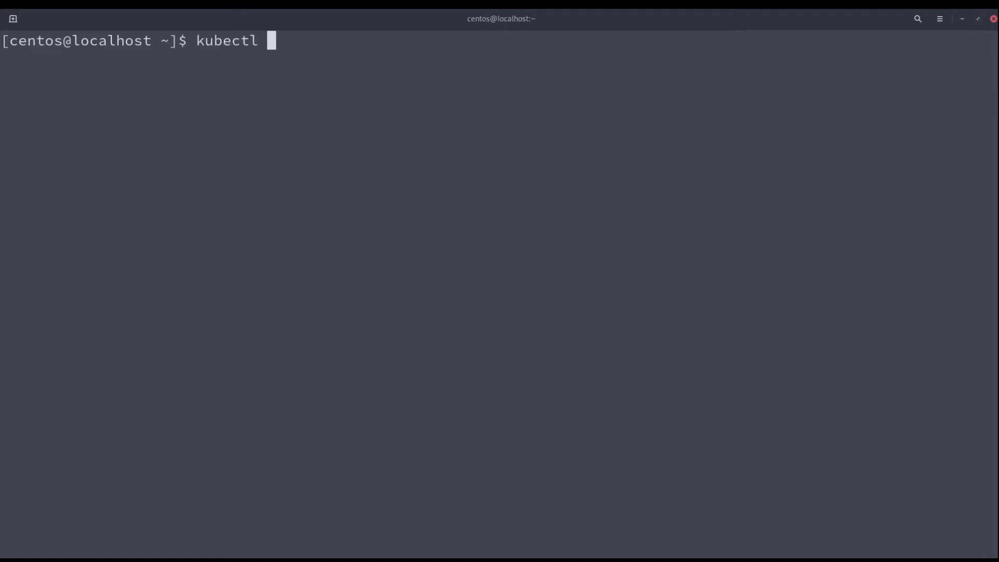
{"action": "type", "text": "get vmi"}
{"action": "key", "text": "Return"}
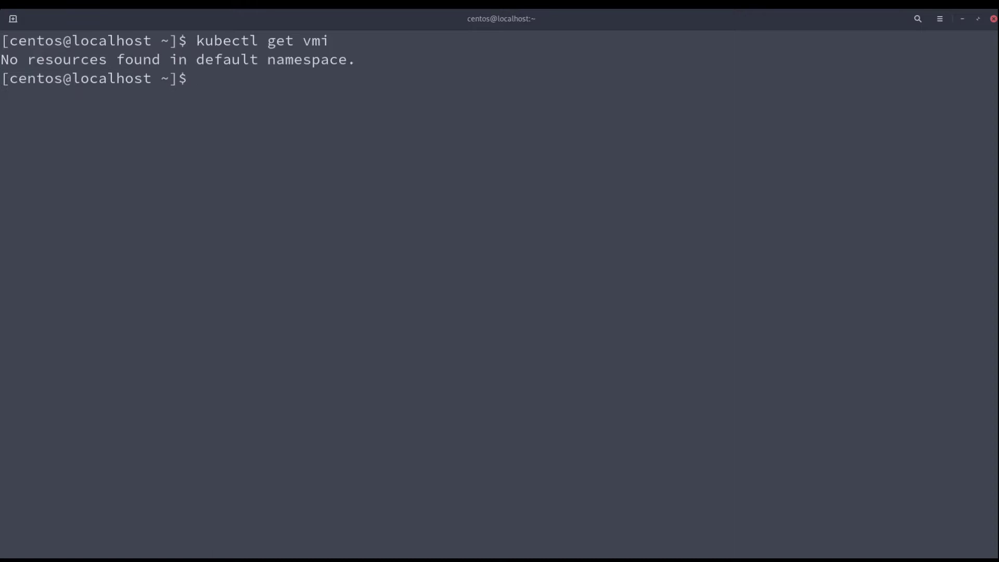
{"action": "key", "text": "ctrl+l"}
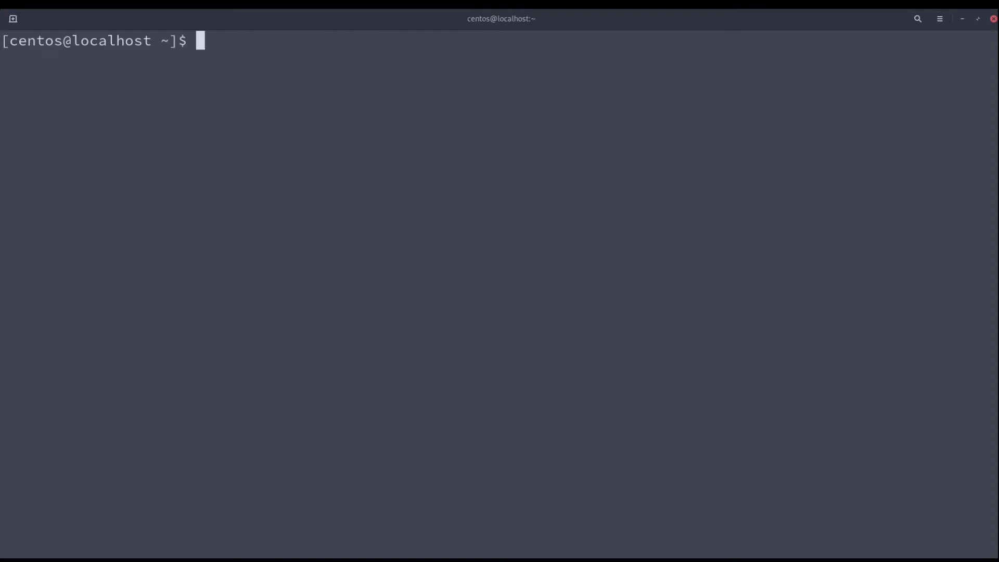
{"action": "type", "text": "kub"}
{"action": "type", "text": "ectl get vm"}
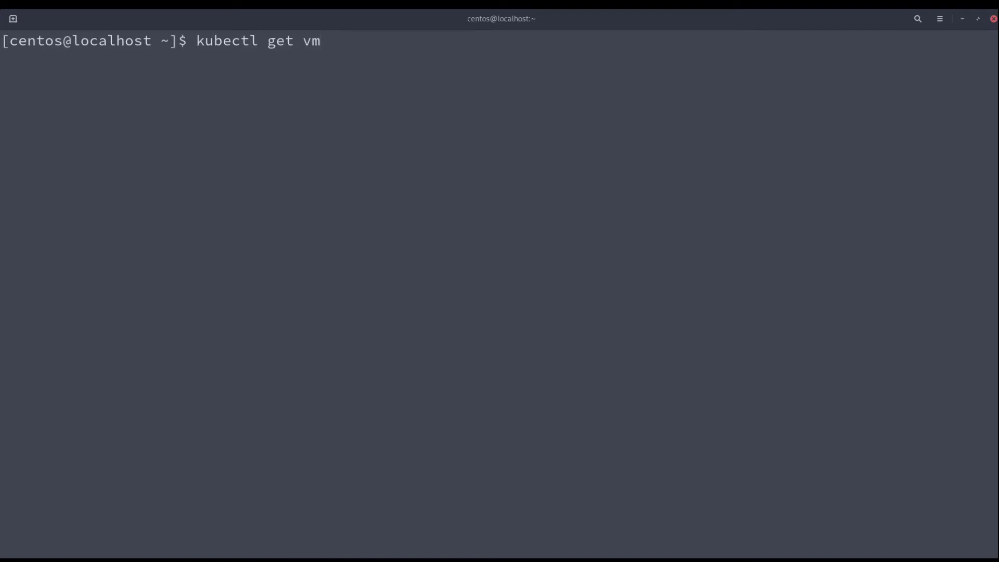
{"action": "key", "text": "Return"}
{"action": "type", "text": "k"}
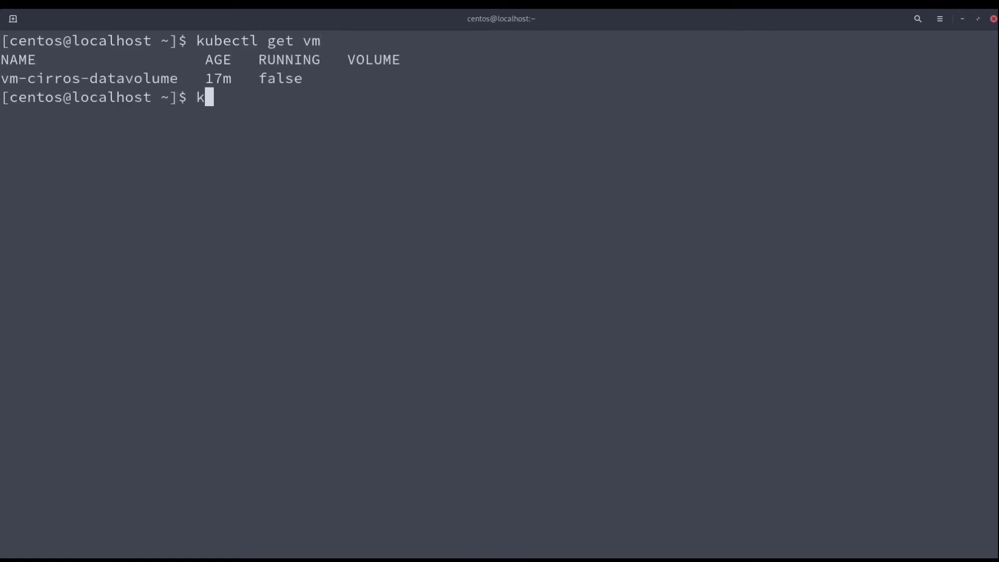
{"action": "type", "text": "ubectl de"}
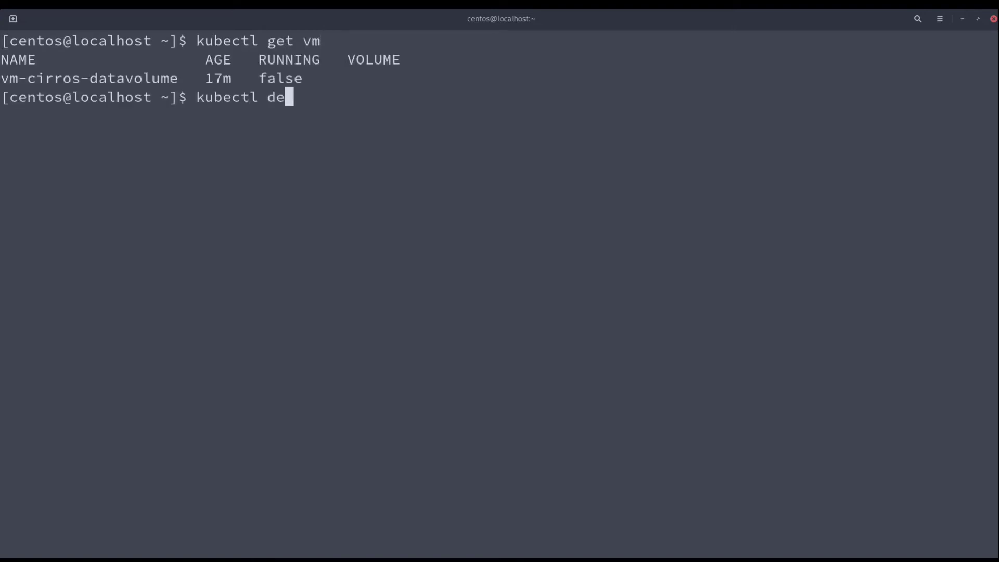
{"action": "type", "text": "lete vm vm"}
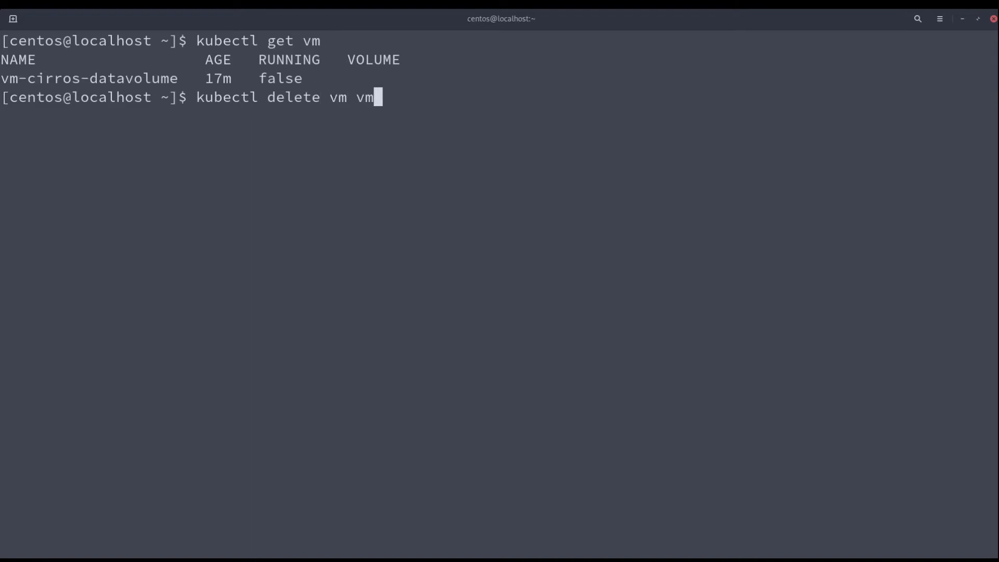
{"action": "type", "text": "-cirros-da"}
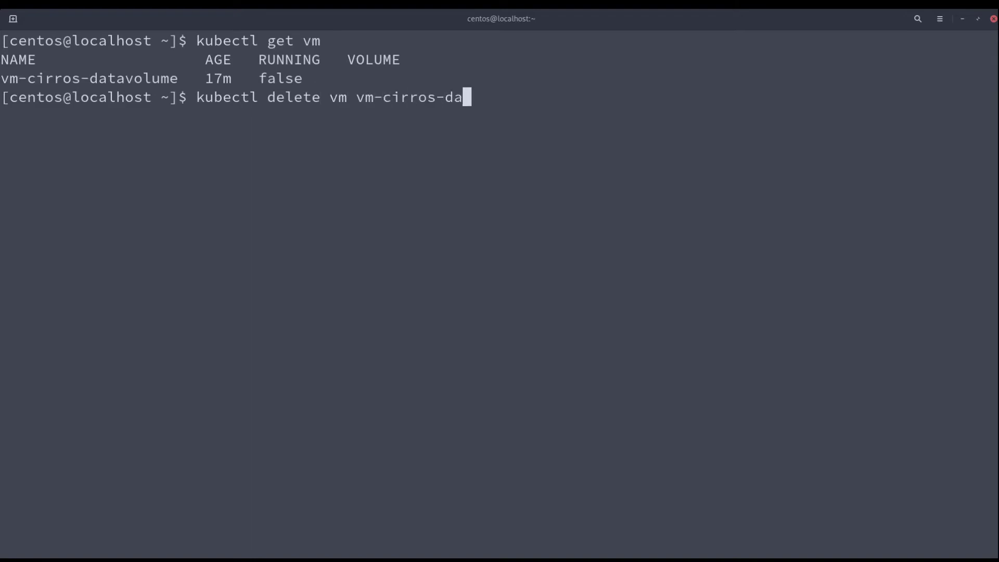
{"action": "type", "text": "tavolume"}
Step: Delete vm-cirros-datavolume with kubectl and verify no virtual machines remain
{"action": "key", "text": "Return"}
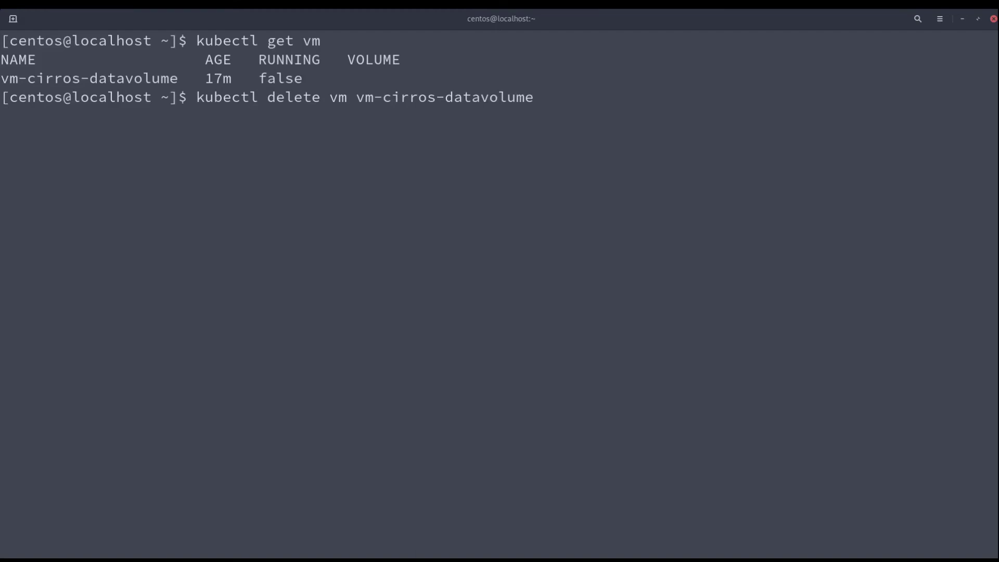
{"action": "key", "text": "ctrl+l"}
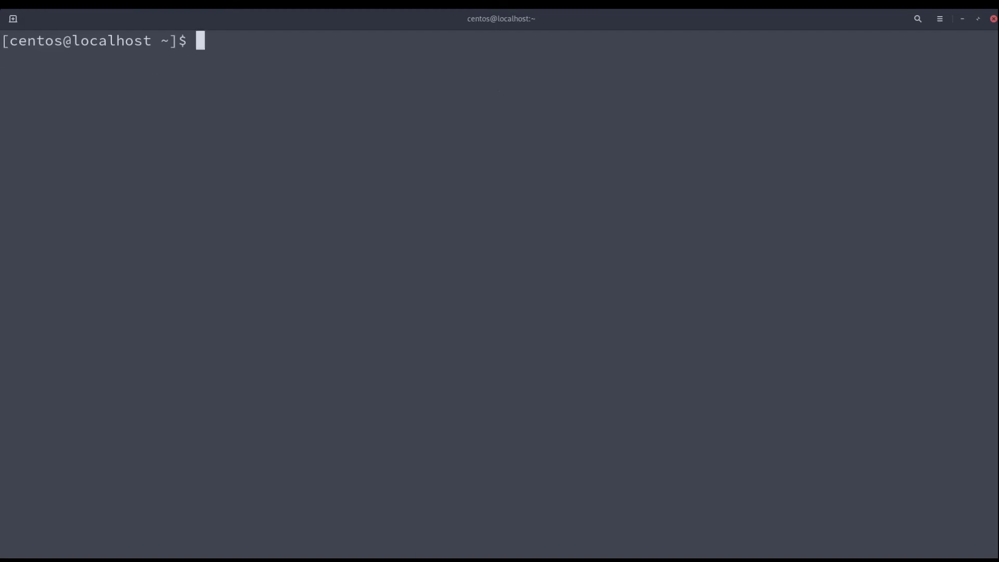
{"action": "type", "text": "kubectl get"}
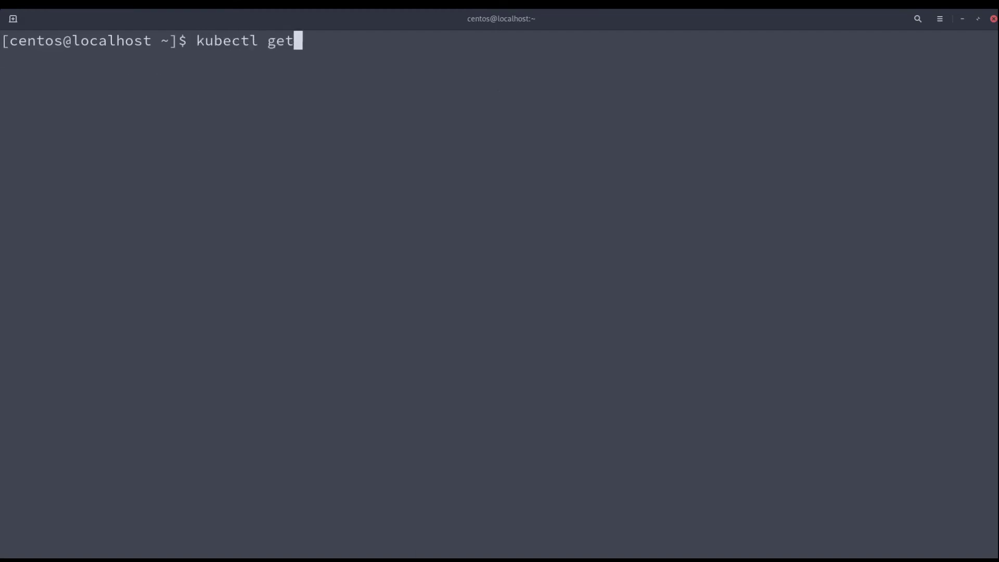
{"action": "type", "text": " vm"}
{"action": "key", "text": "Return"}
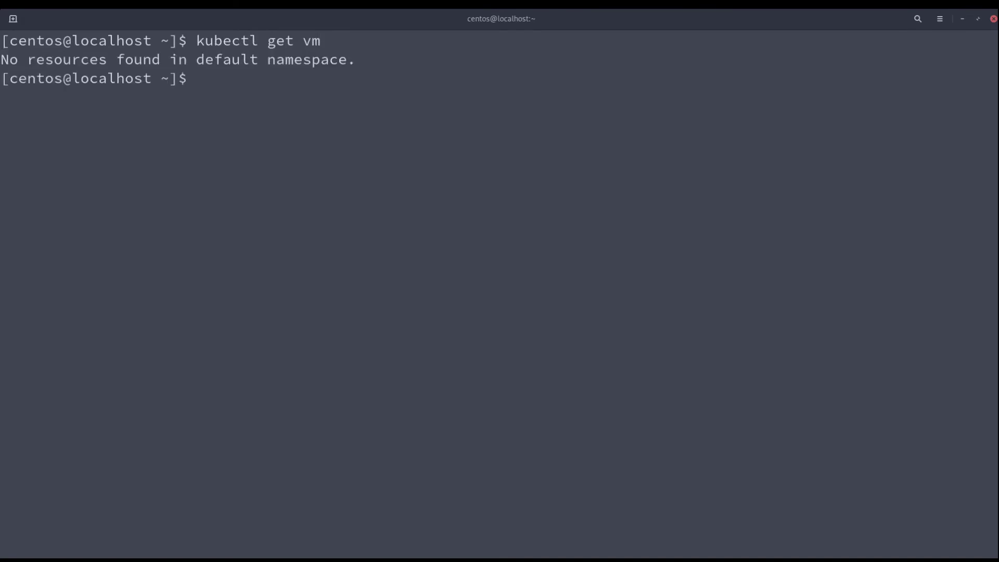